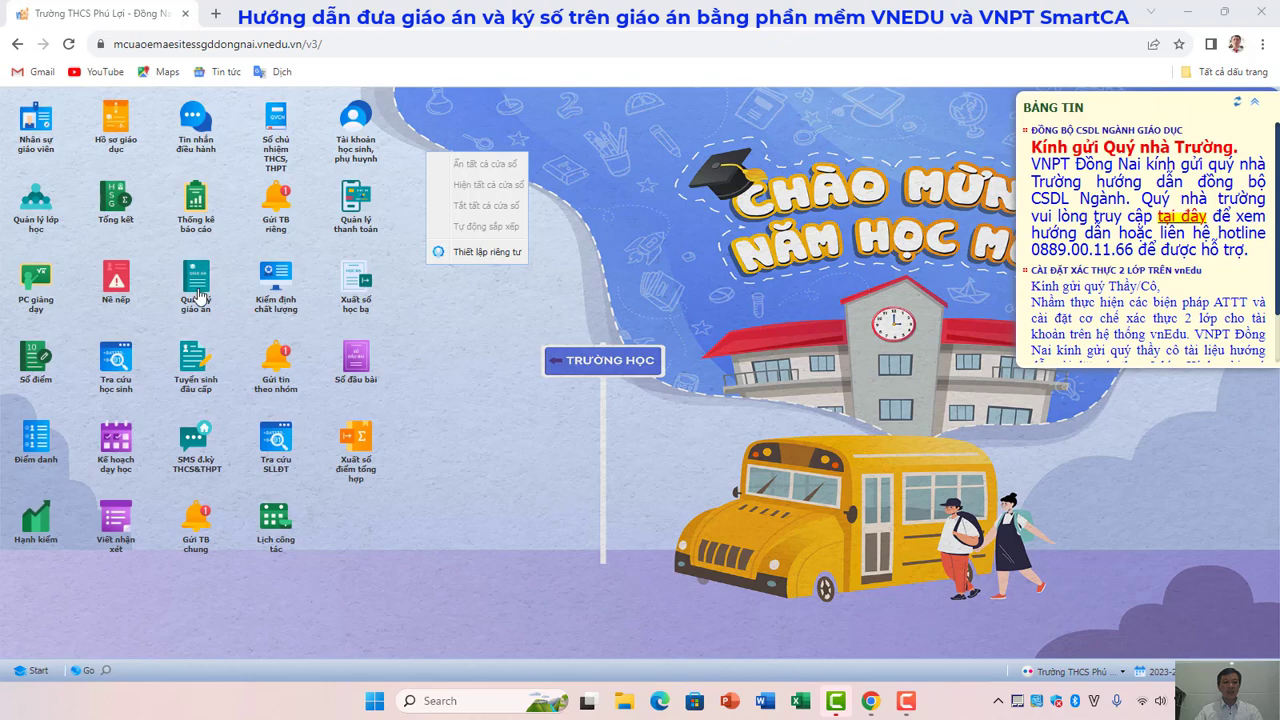
Open the 'Quản lý giáo án' lesson-plan manager from the vnEdu desktop.
left_click(198, 311)
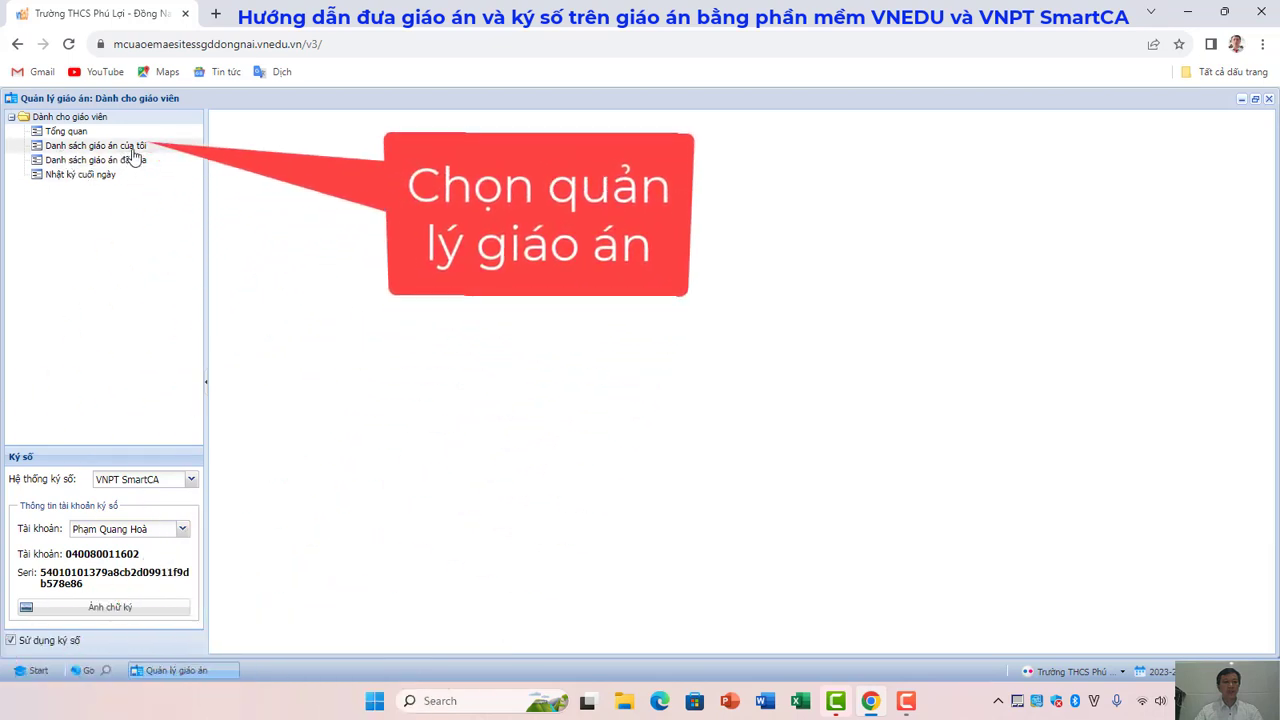
Show 'Danh sách giáo án của tôi' filtered from 02/10/2023 to 02/10/2023.
left_click(138, 150)
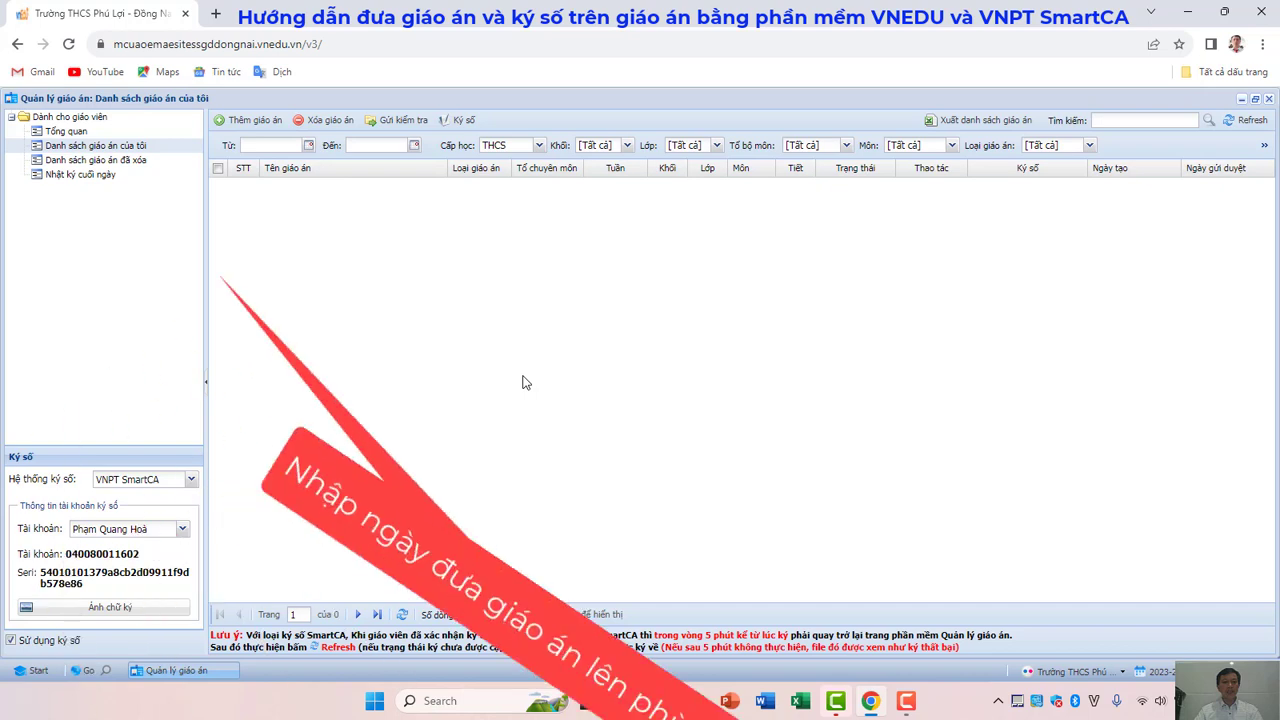
left_click(308, 145)
left_click(273, 201)
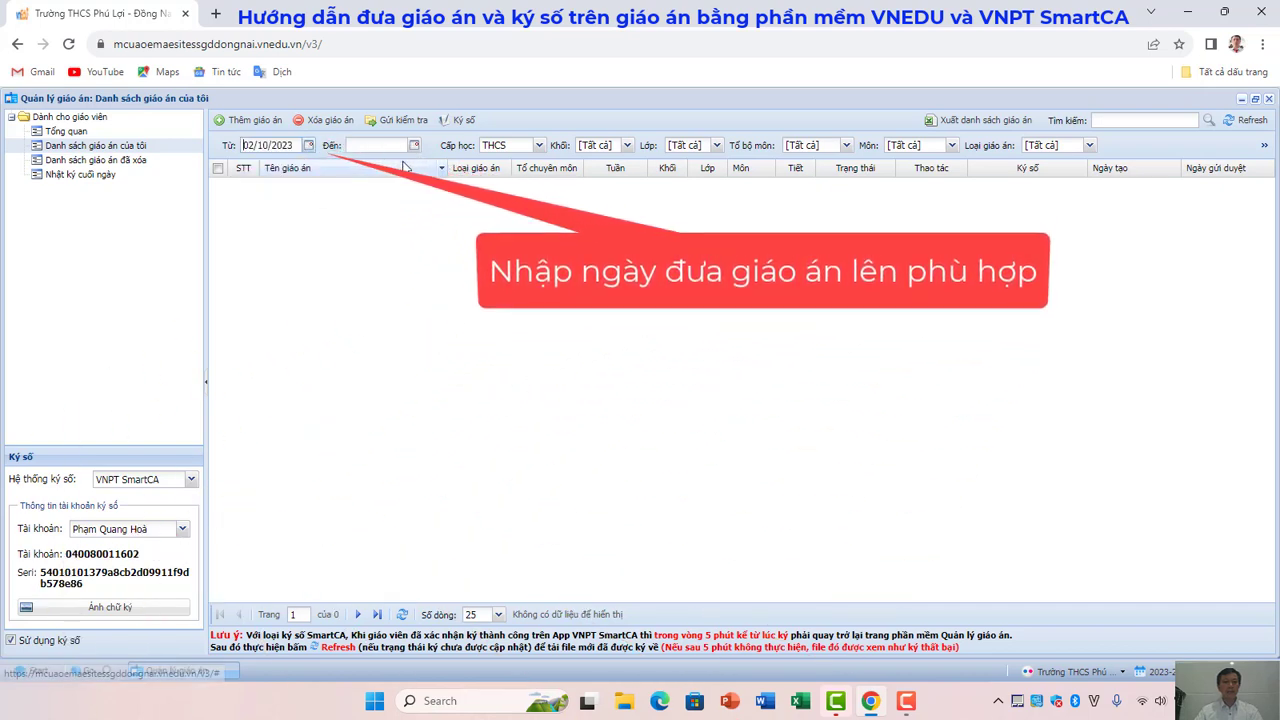
left_click(414, 145)
left_click(377, 201)
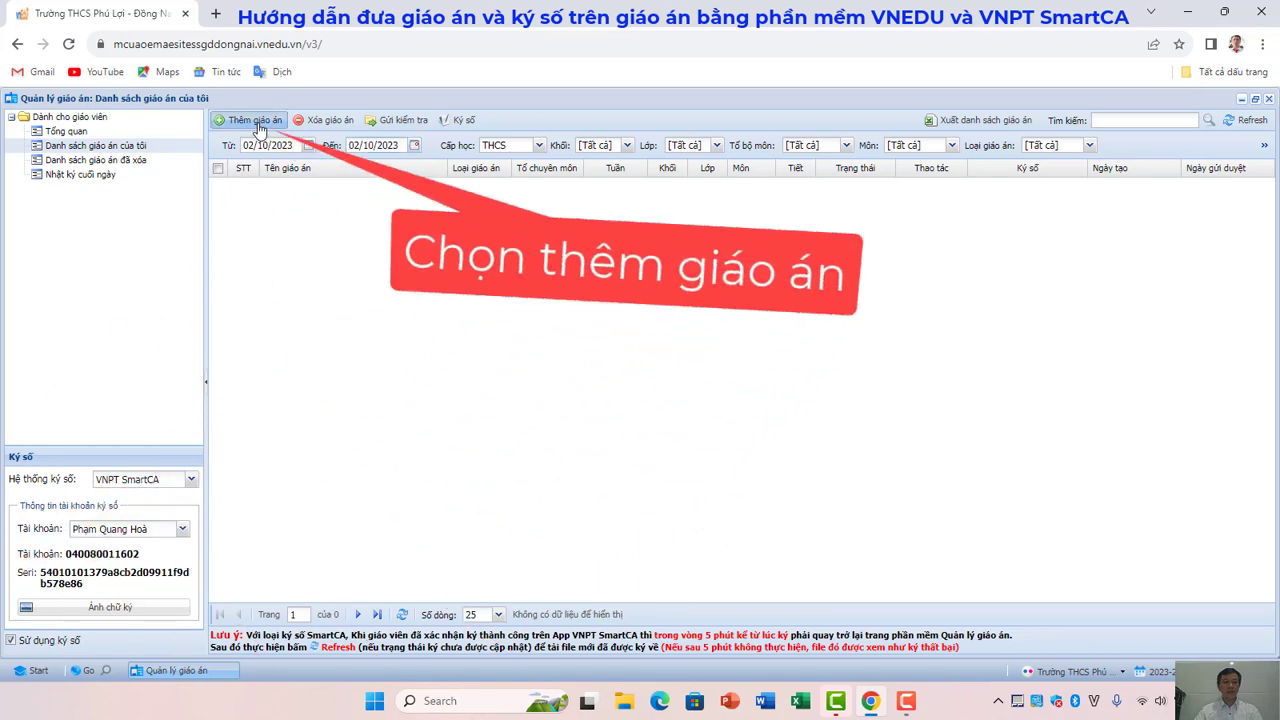
Start a new lesson plan named 'Giáo án tin 9' with lesson-plan type Tin học.
left_click(256, 121)
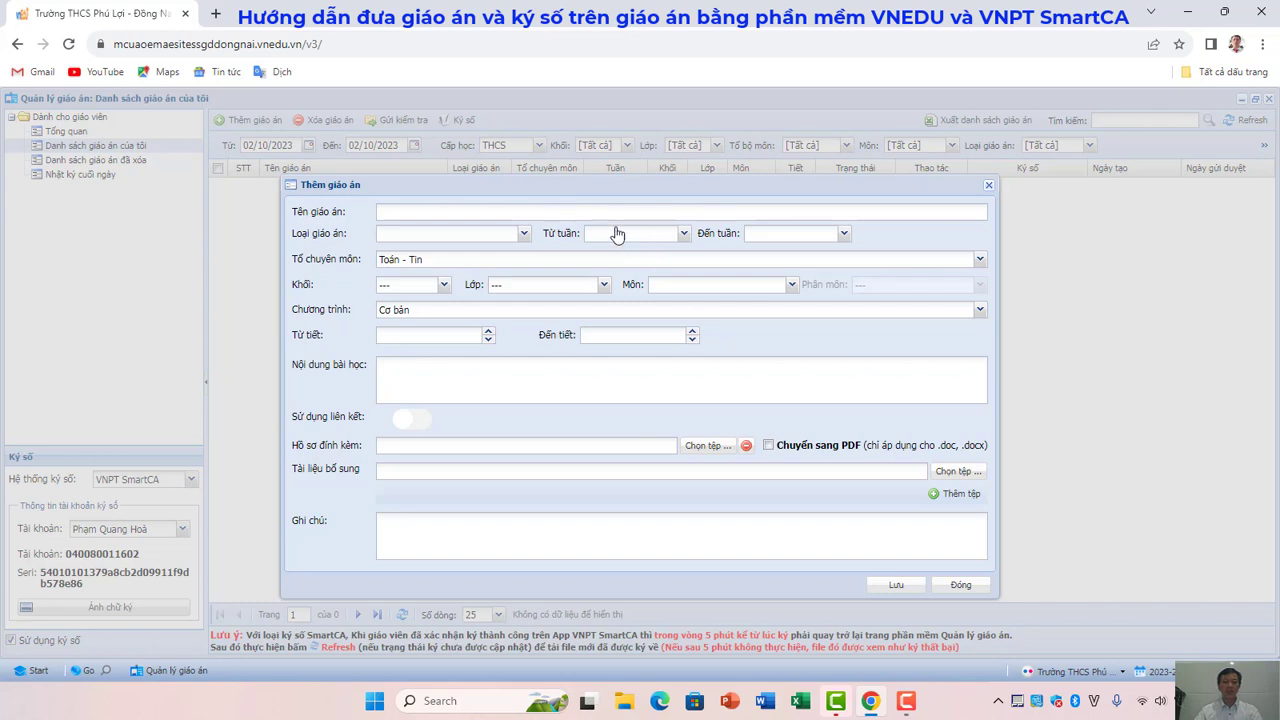
left_click(537, 211)
type("Giáo án tin 9")
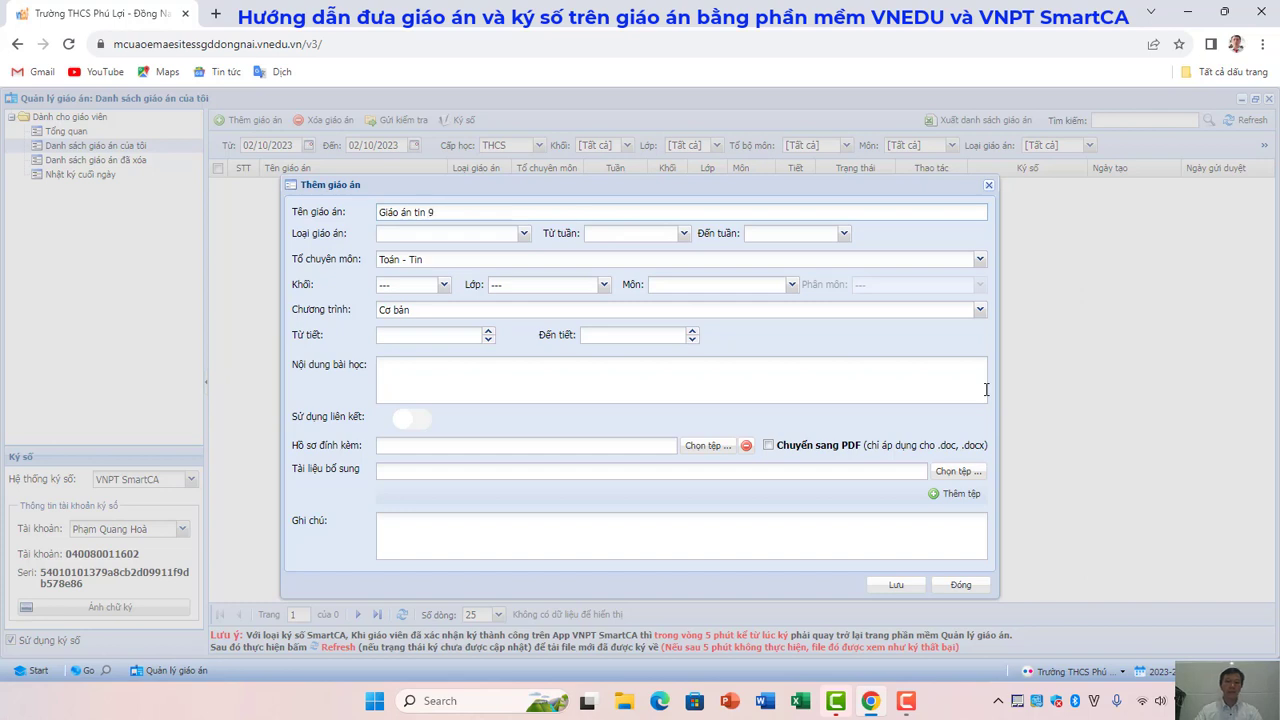
left_click(521, 236)
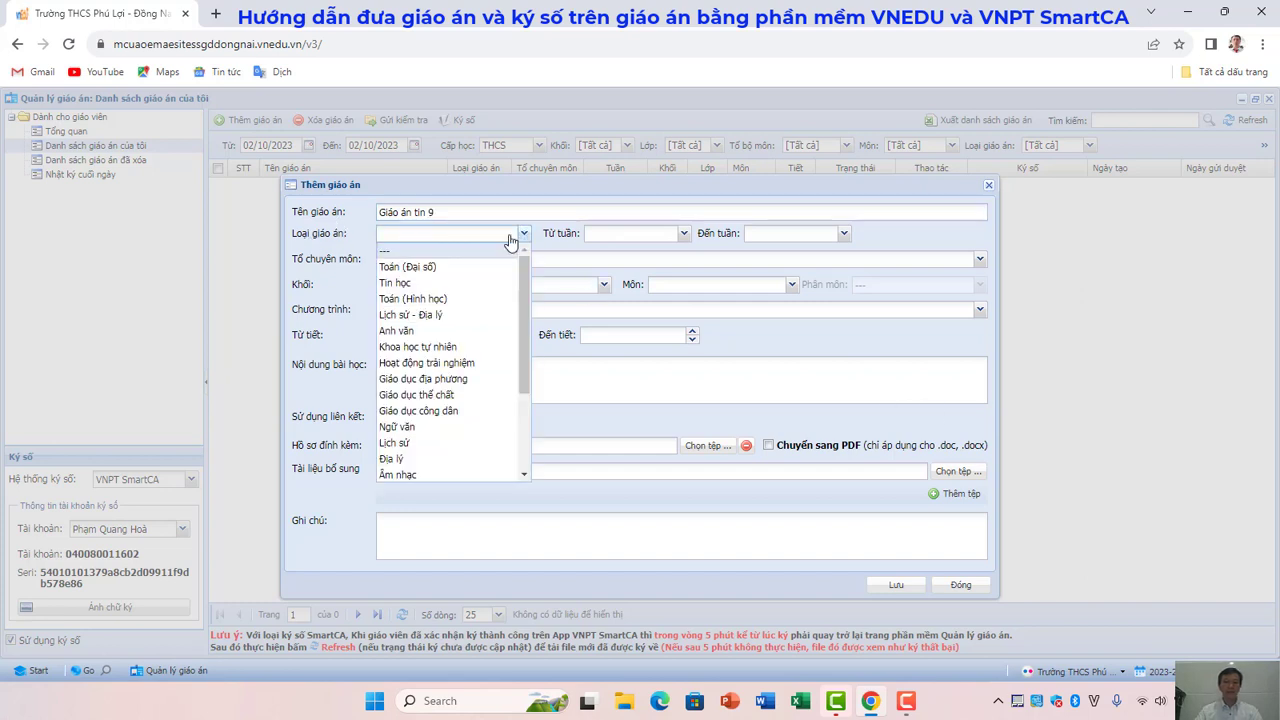
left_click(396, 284)
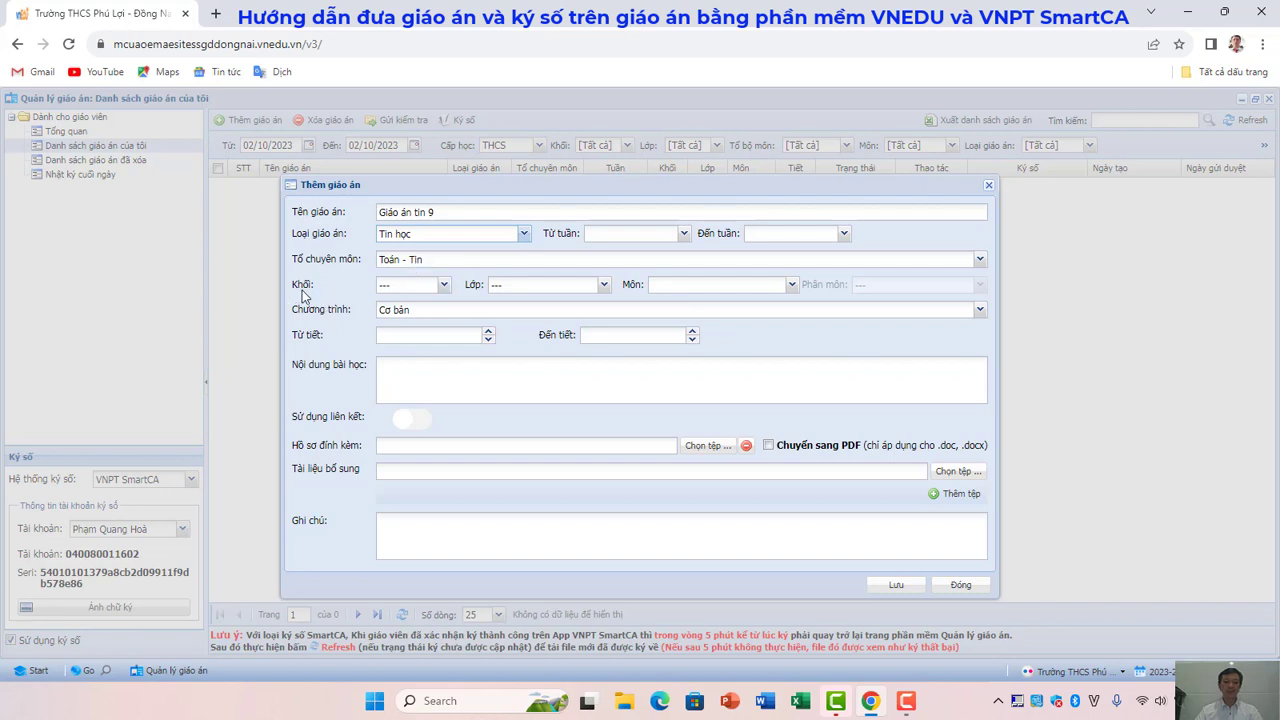
Set the grade to Khối 9 and tick classes 9A1, 9A2, 9A3 and 9A4.
left_click(443, 285)
left_click(397, 350)
left_click(604, 287)
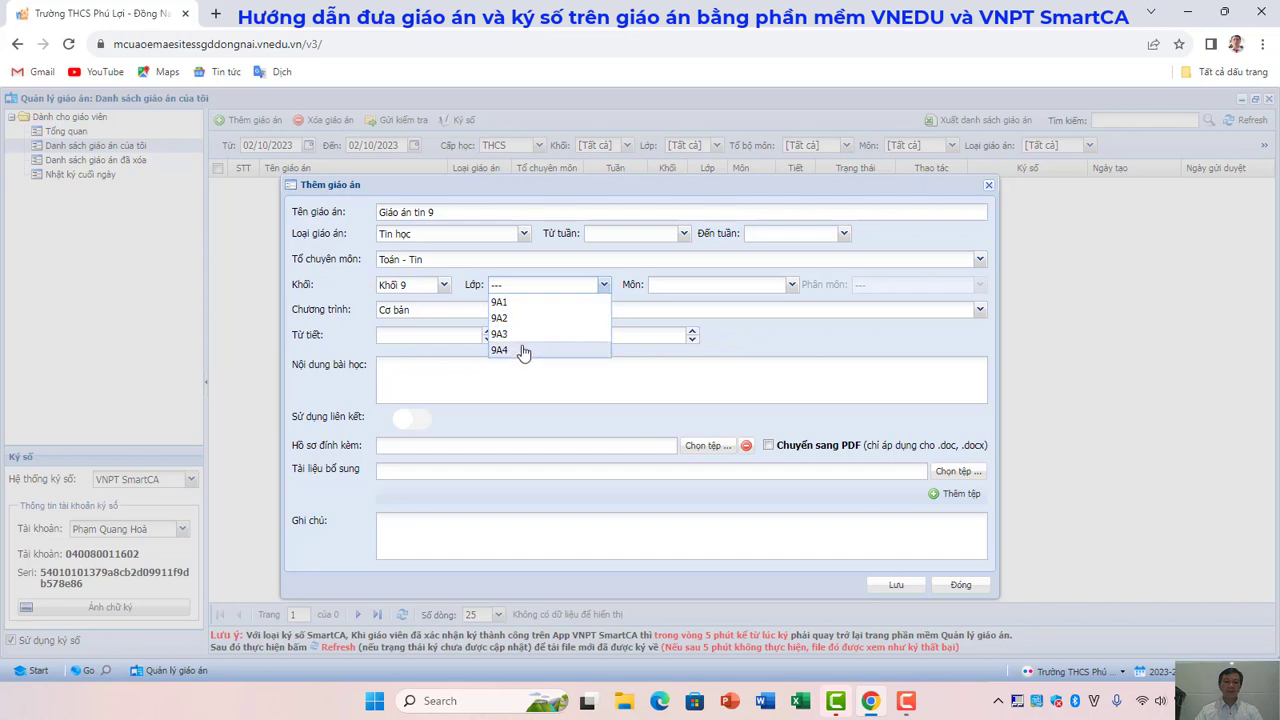
left_click(522, 302)
left_click(518, 318)
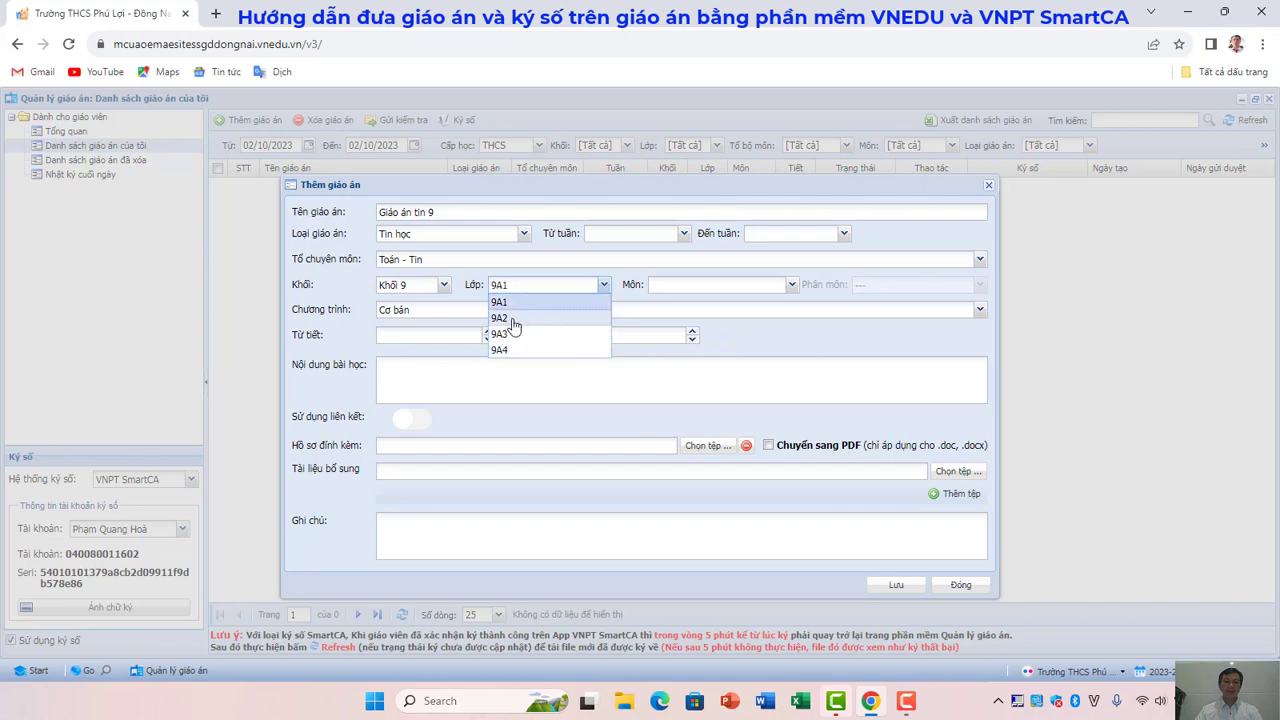
left_click(510, 334)
left_click(510, 349)
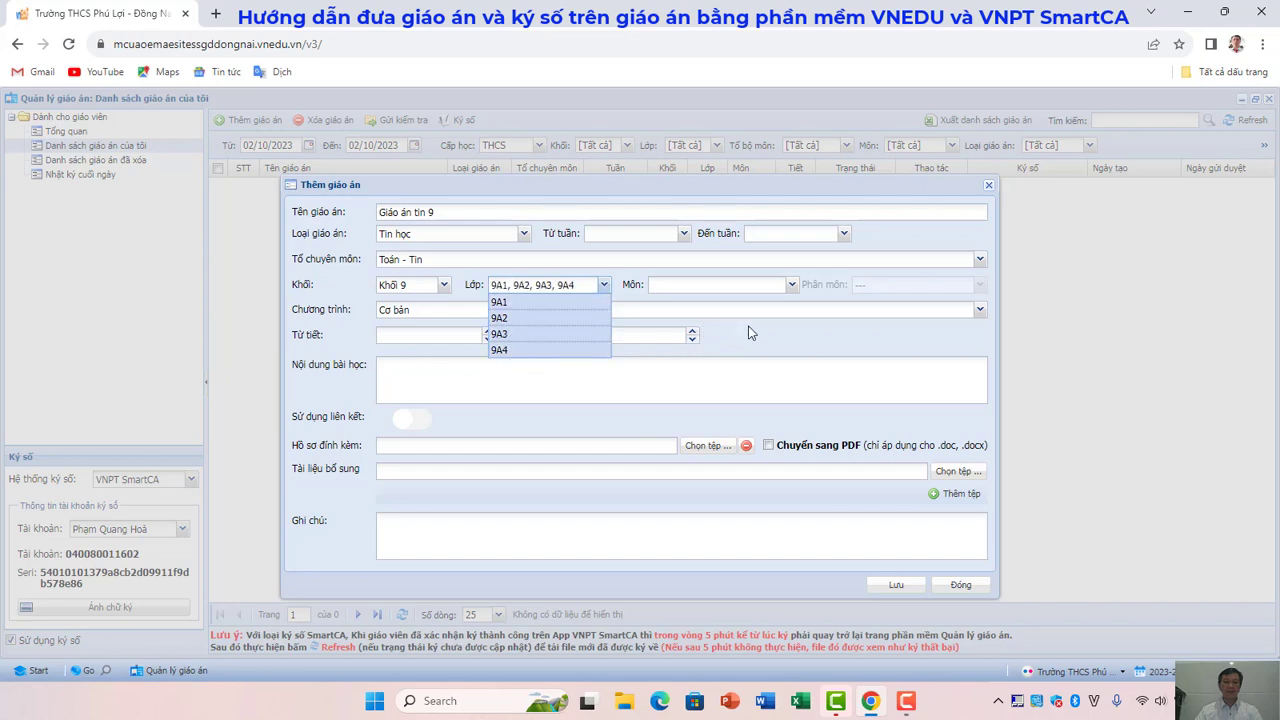
Choose subject Tin học, sub-subject TC Tin học and programme Cơ bản.
left_click(791, 285)
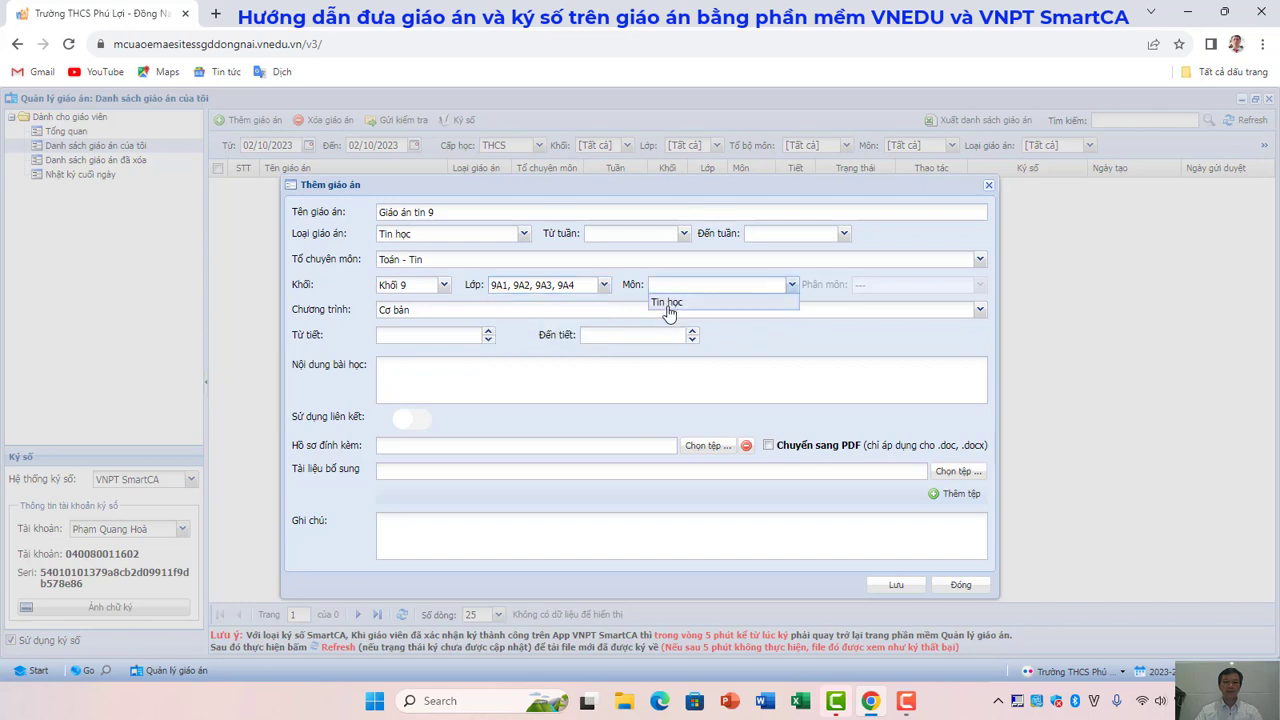
left_click(667, 302)
left_click(979, 285)
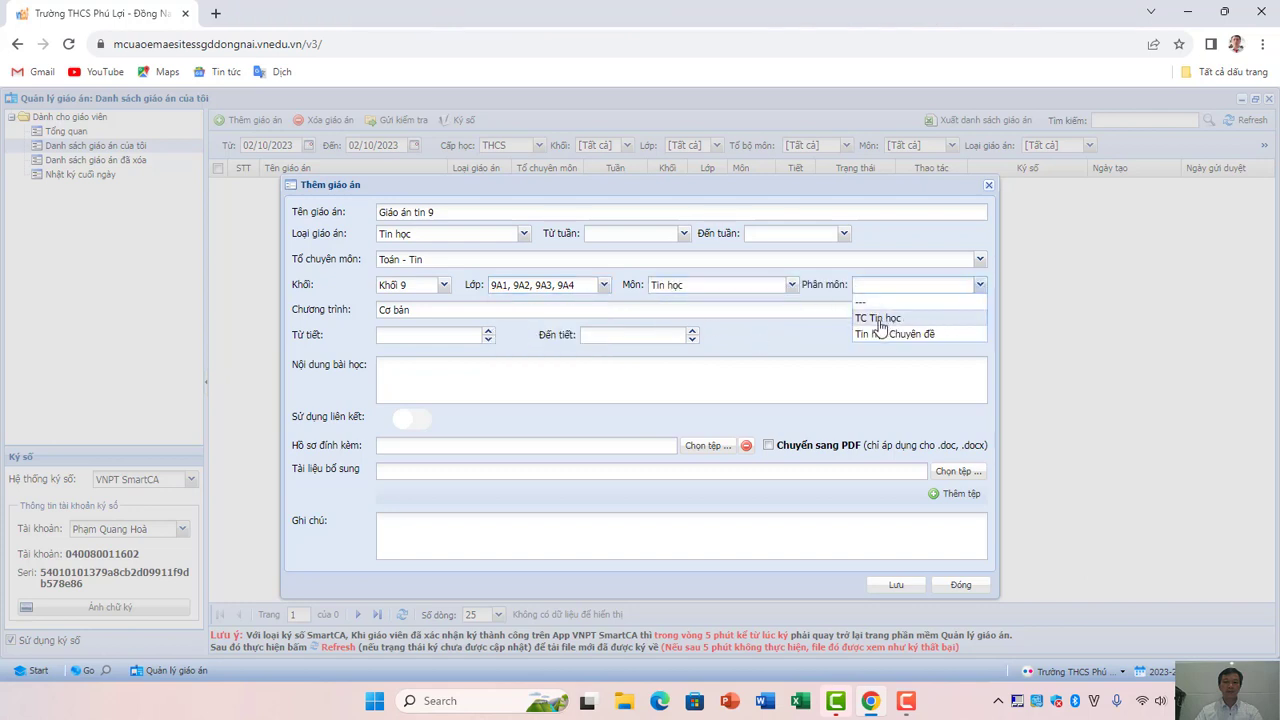
left_click(880, 318)
left_click(801, 335)
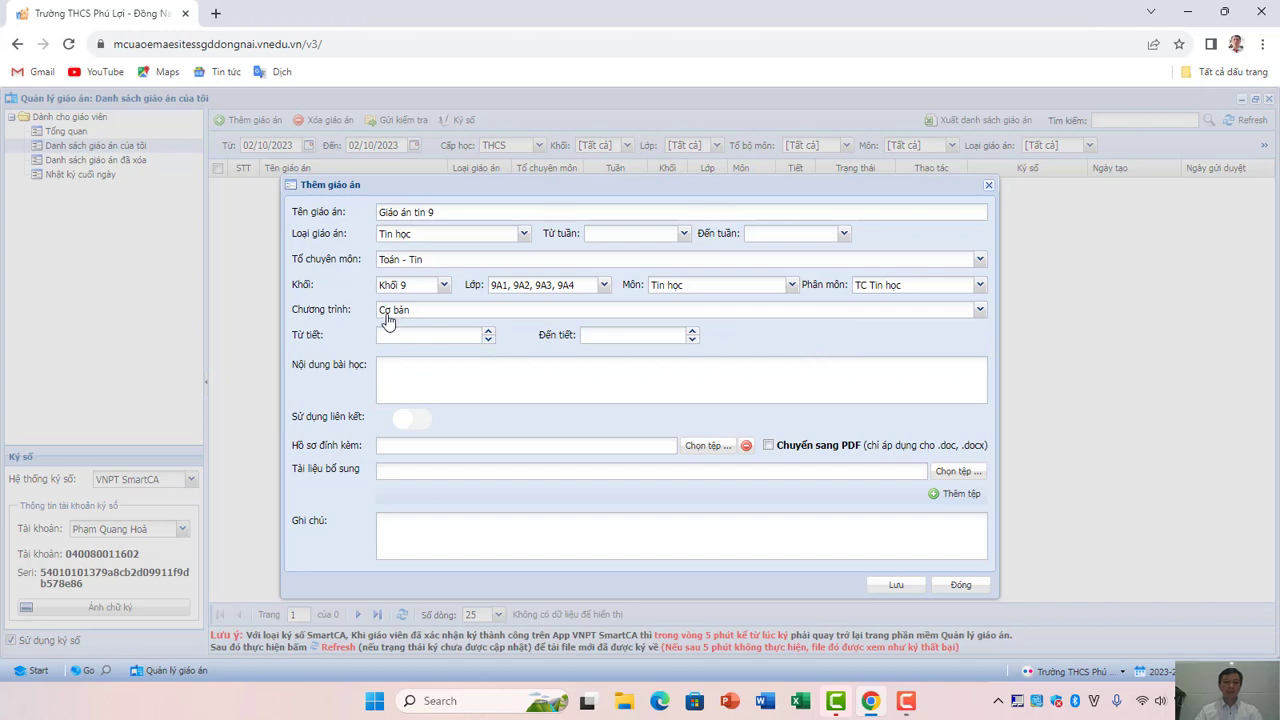
left_click(979, 310)
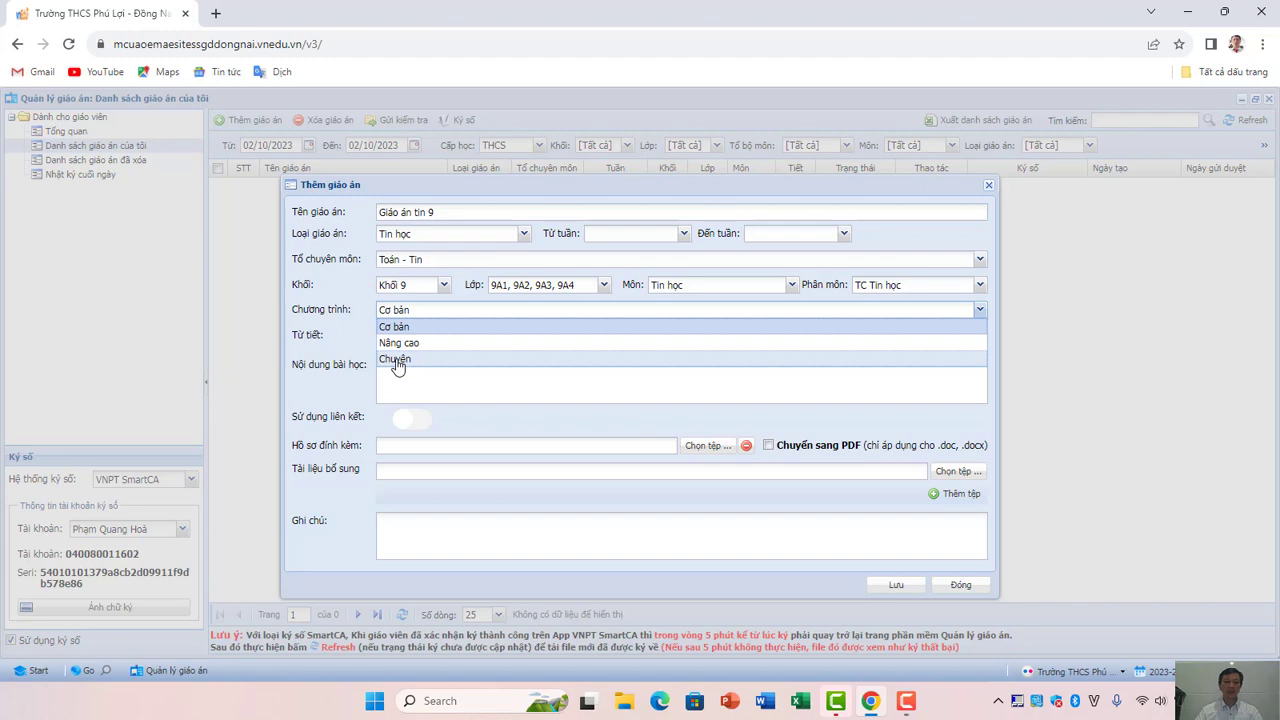
left_click(396, 328)
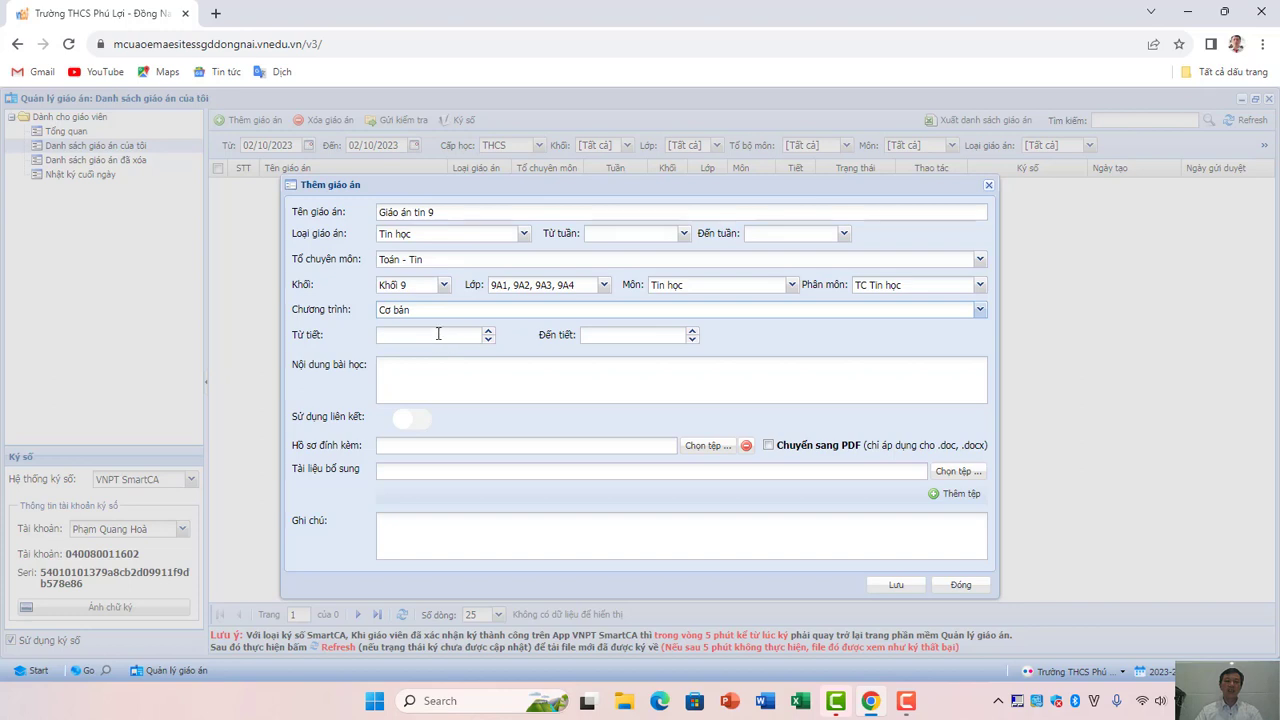
Set the lesson plan to cover teaching periods 1 through 8.
left_click(438, 333)
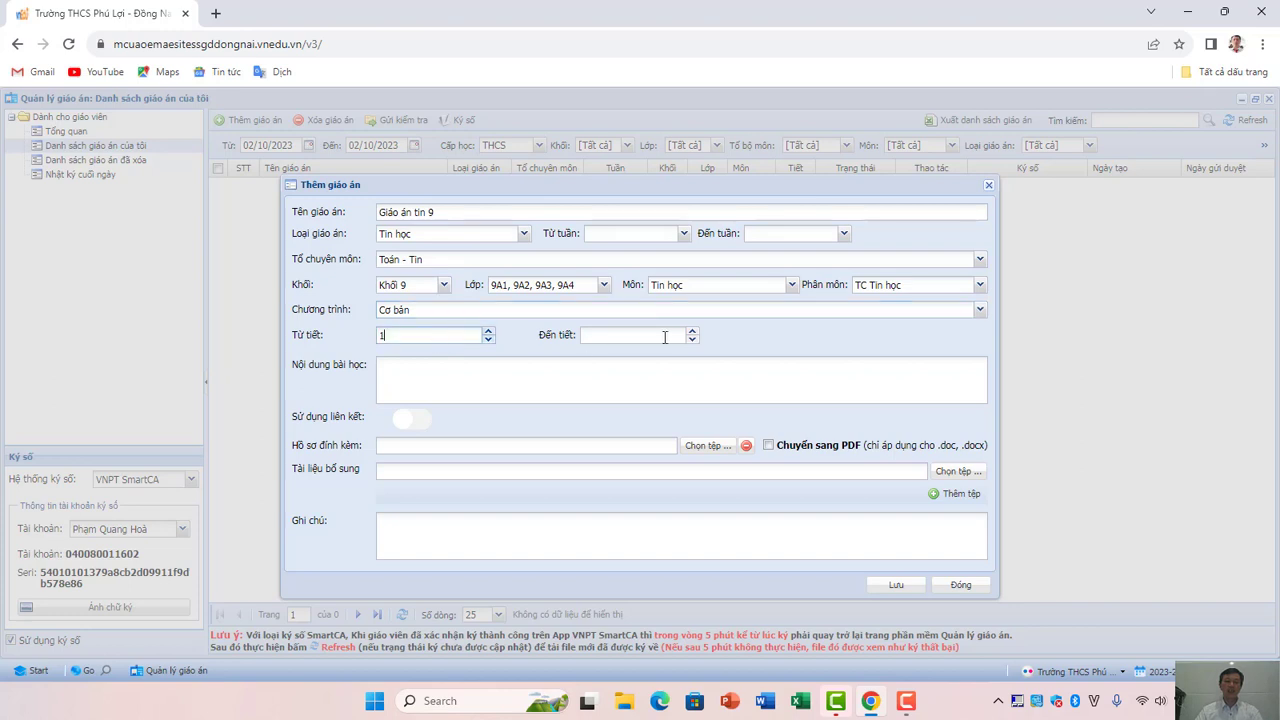
left_click(659, 338)
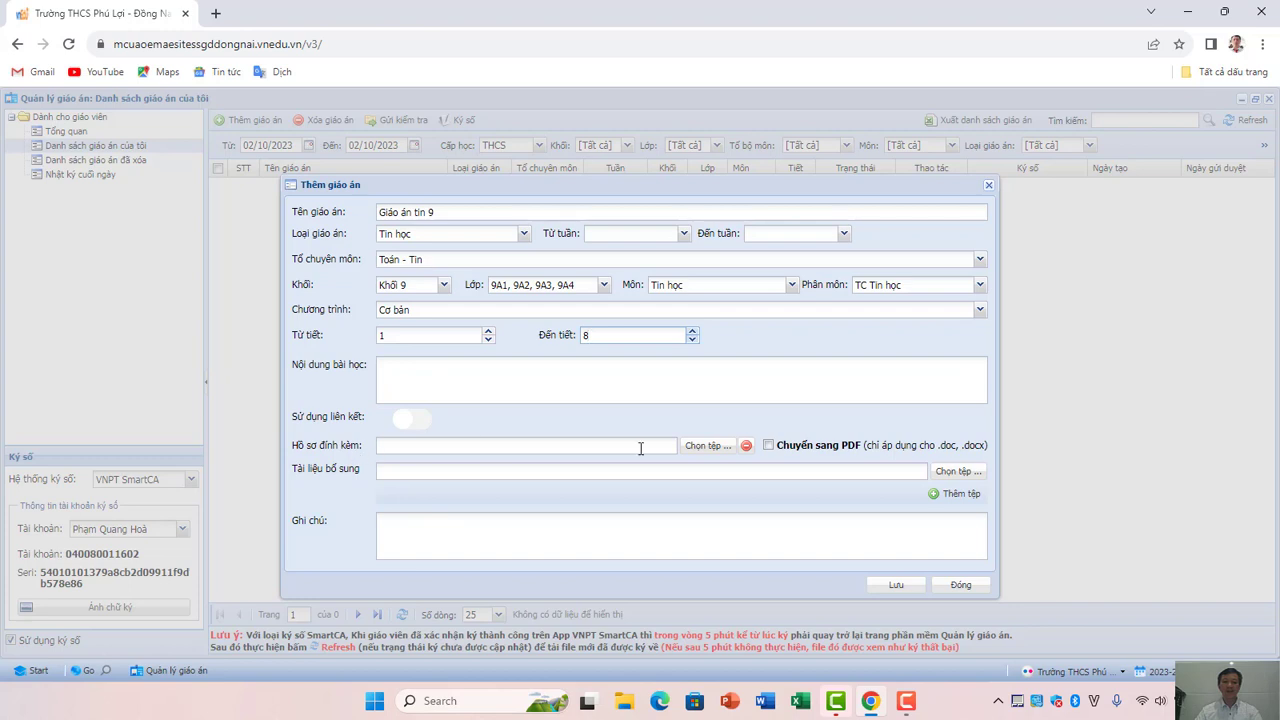
Attach 'Tháng 9 Từ Tiết 1 - Đến Tiết 8 Tin 9.doc' with PDF conversion and save the plan.
left_click(706, 451)
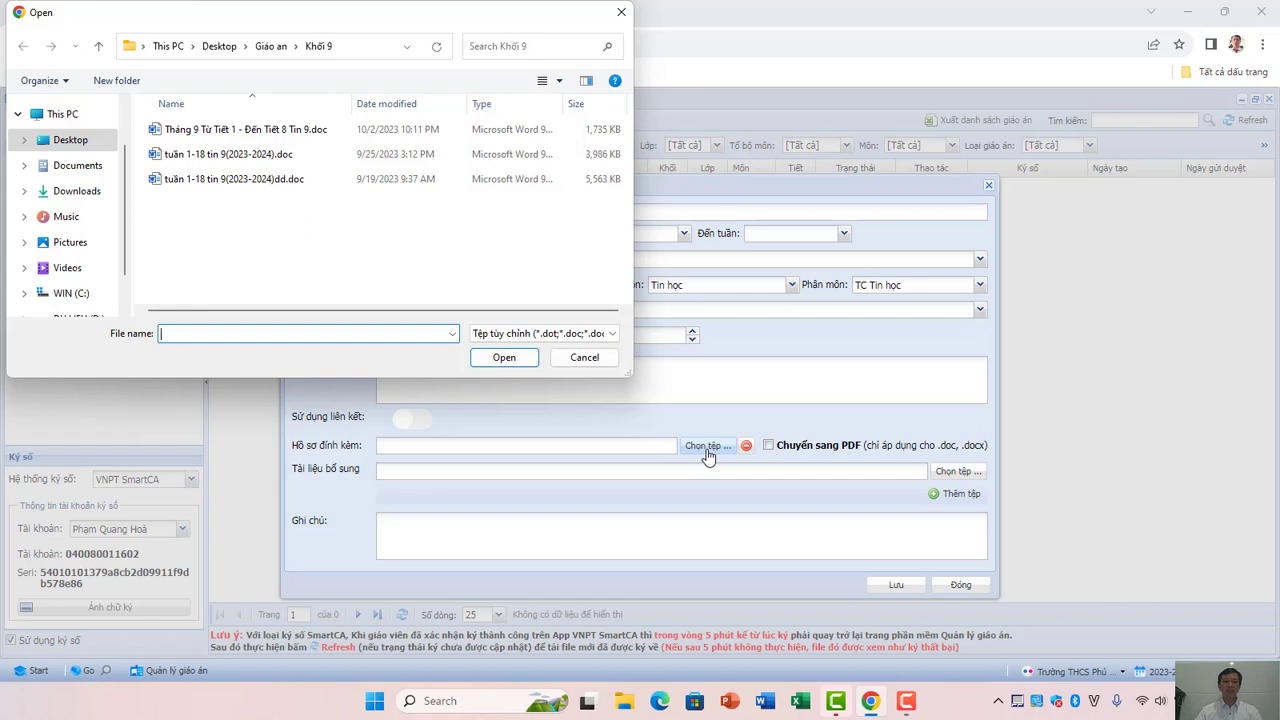
left_click(224, 132)
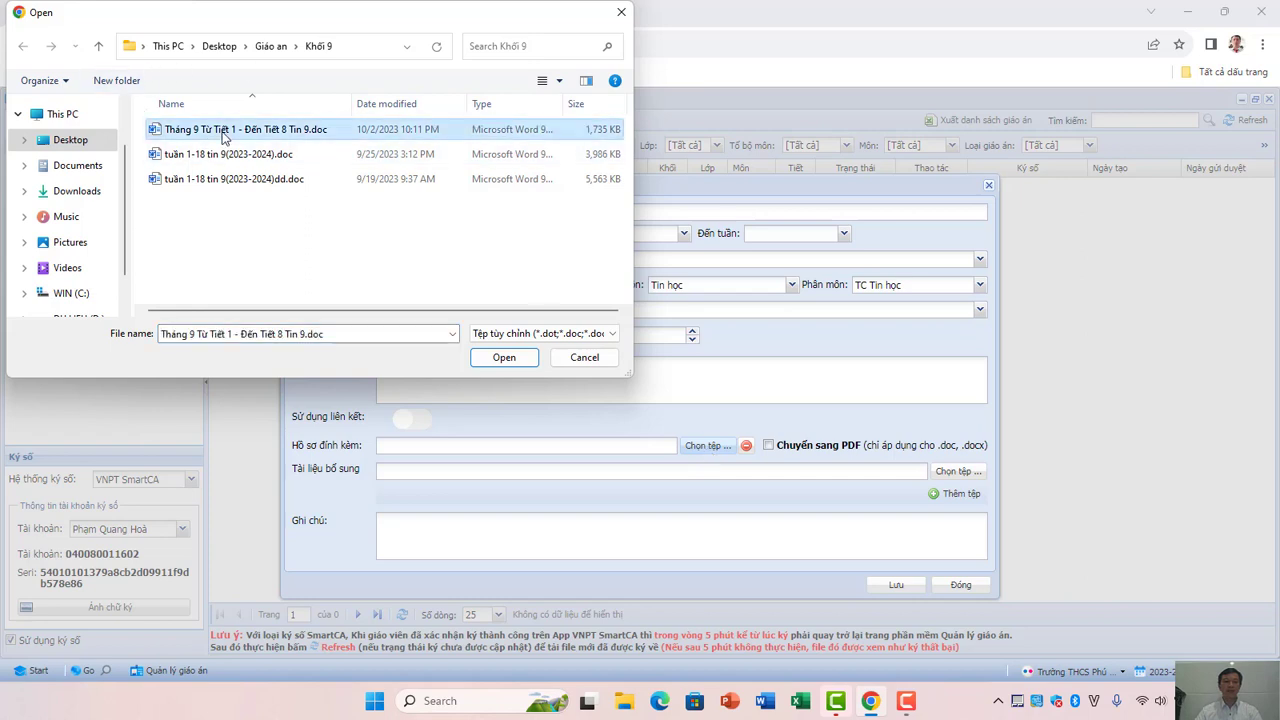
double_click(223, 135)
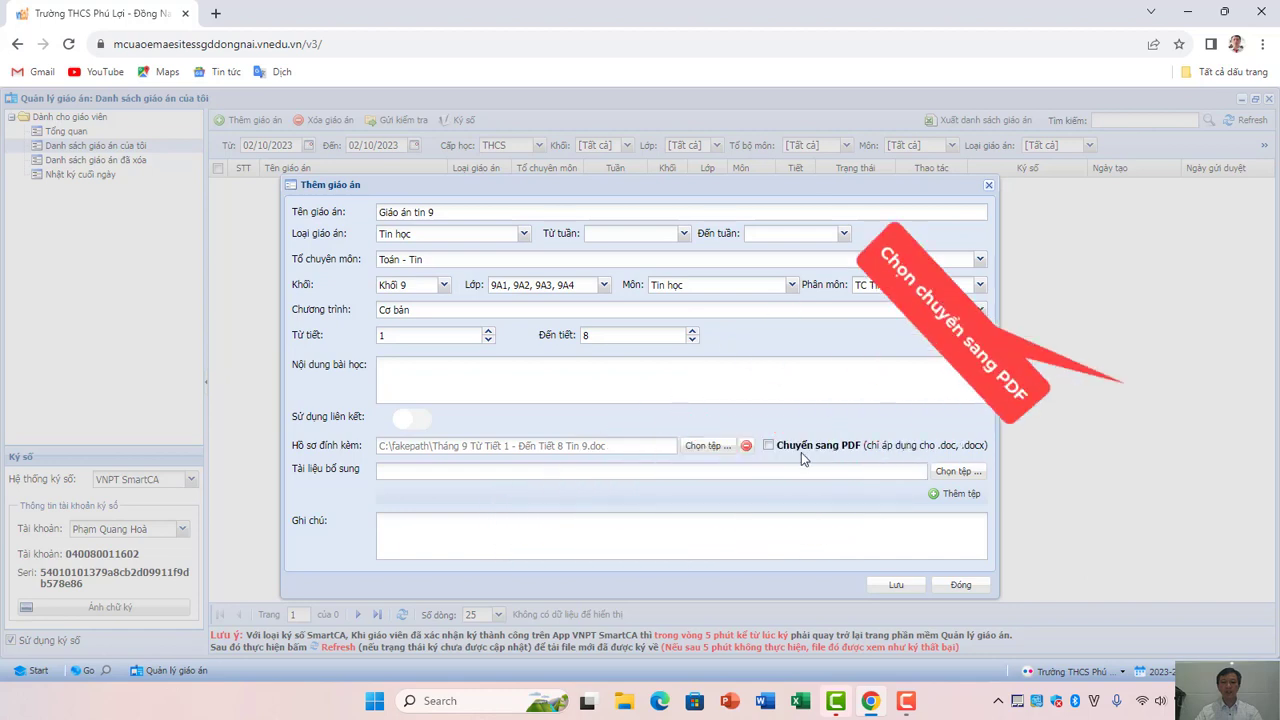
left_click(769, 445)
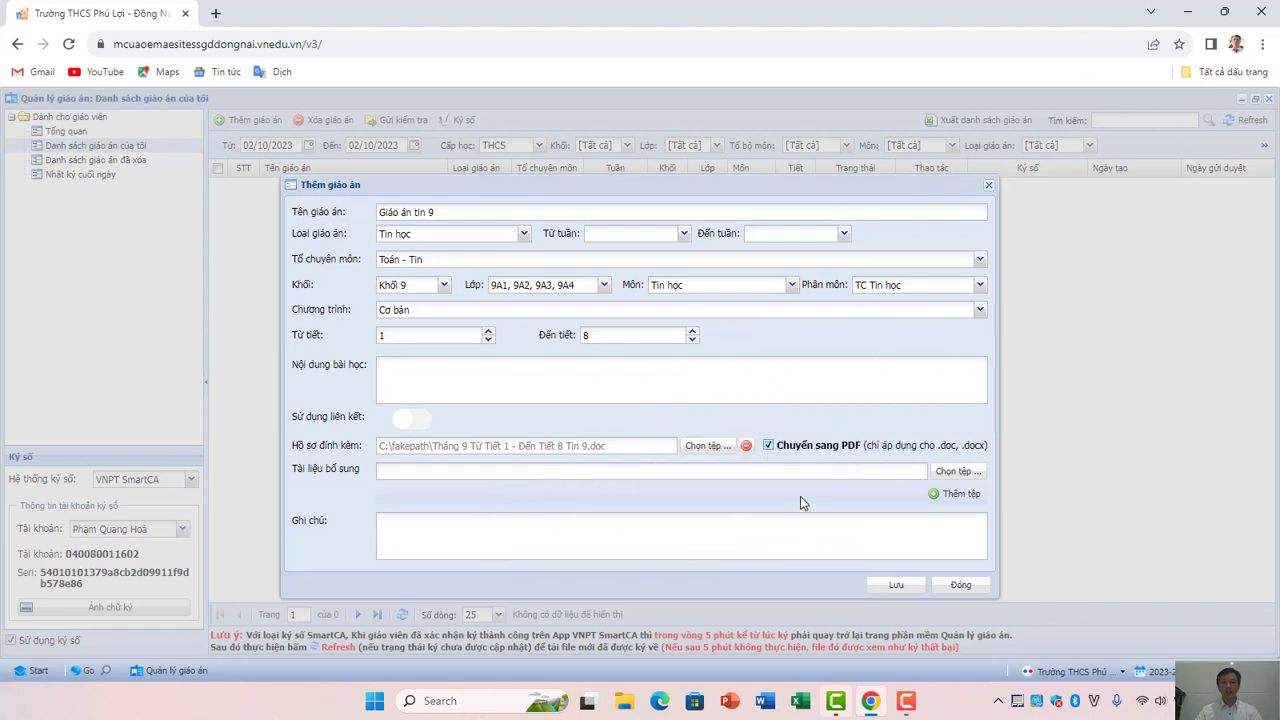
left_click(896, 587)
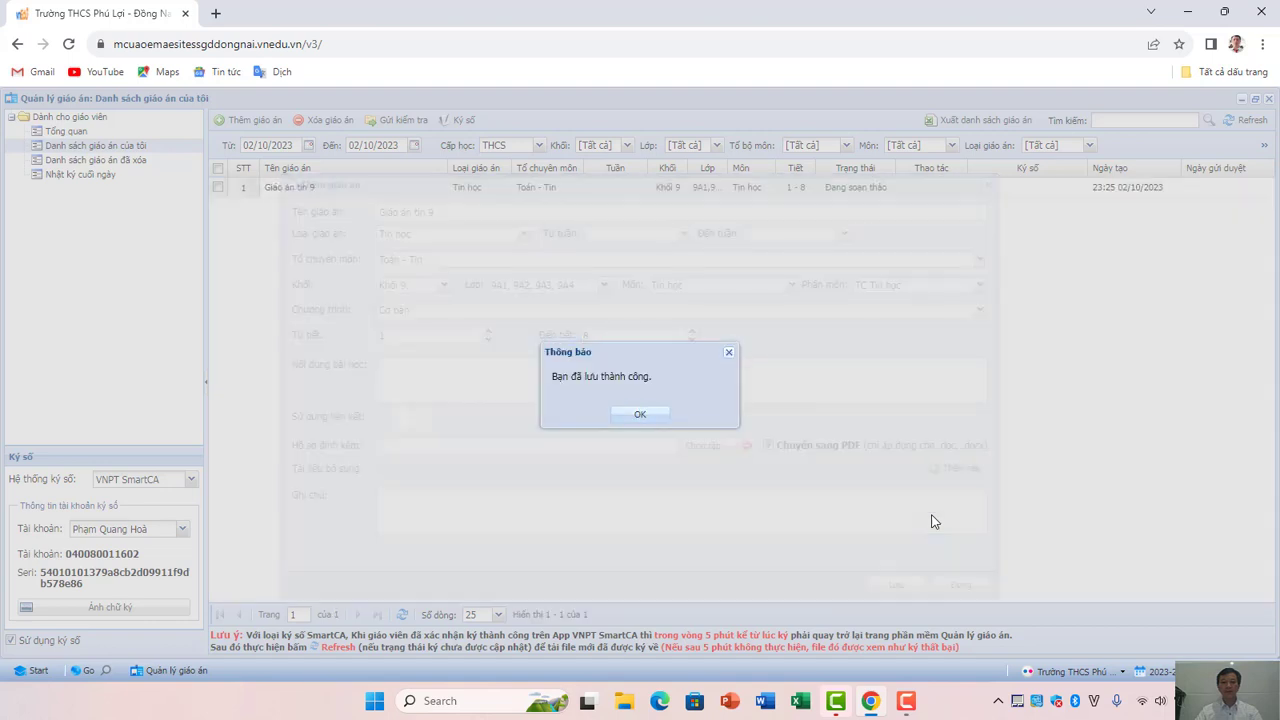
left_click(641, 415)
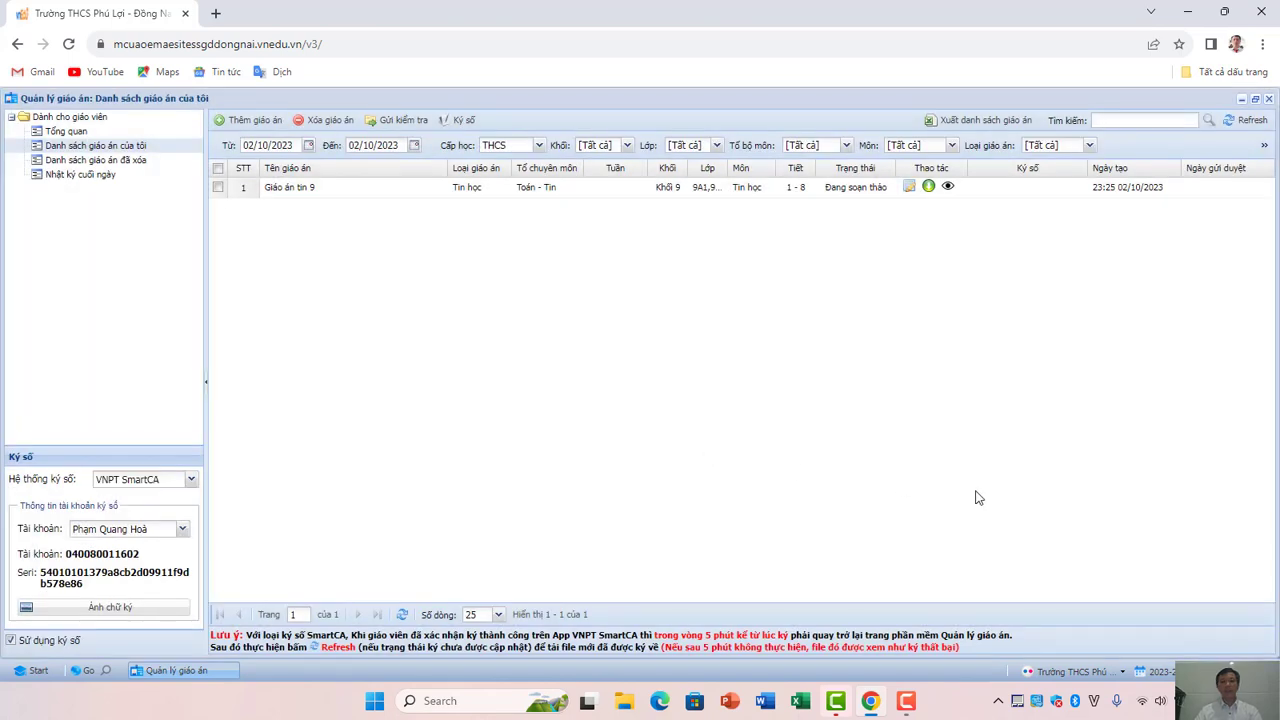
Edit 'Giáo án tin 9', tick Chuyển sang PDF, and re-save it.
left_click(908, 192)
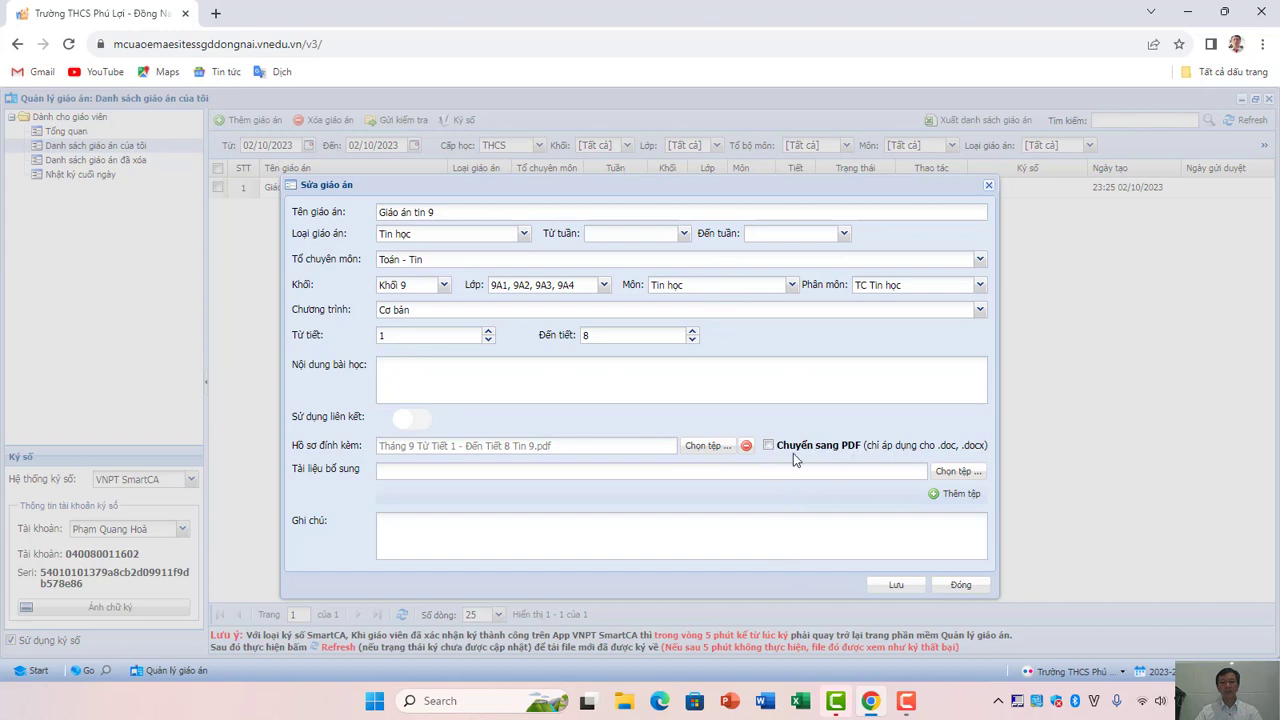
left_click(769, 446)
left_click(894, 590)
left_click(899, 589)
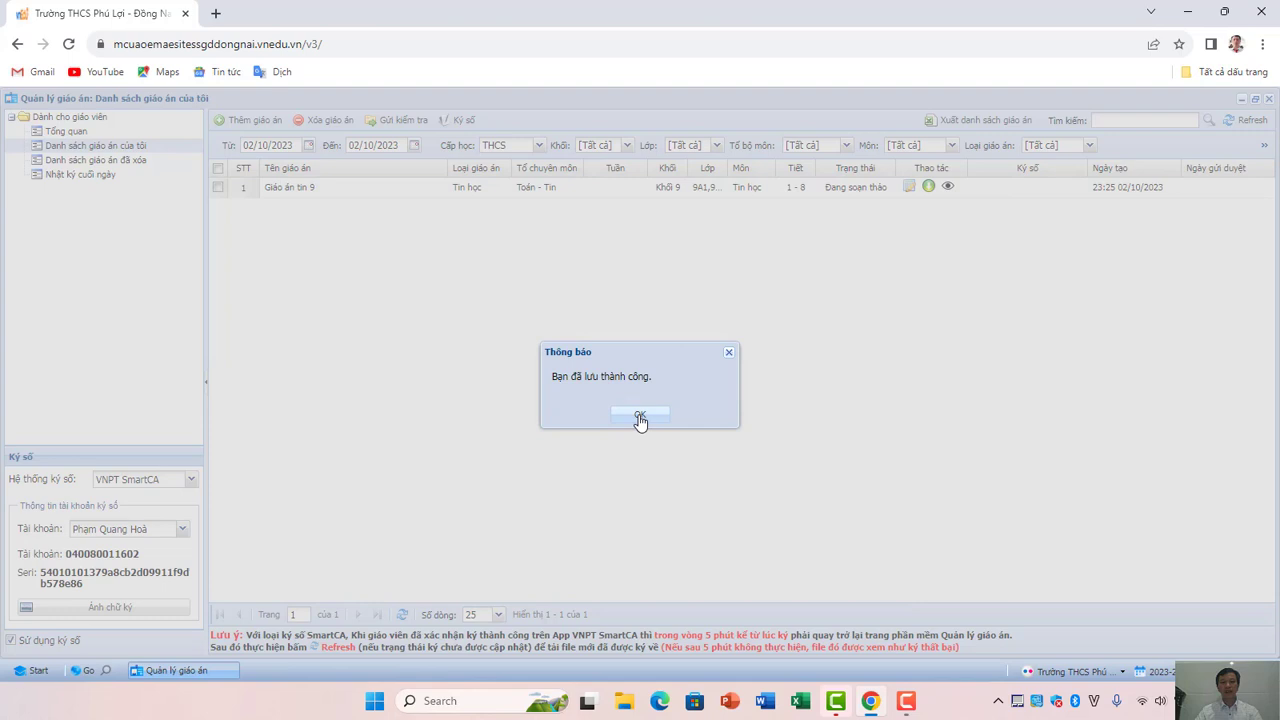
left_click(640, 418)
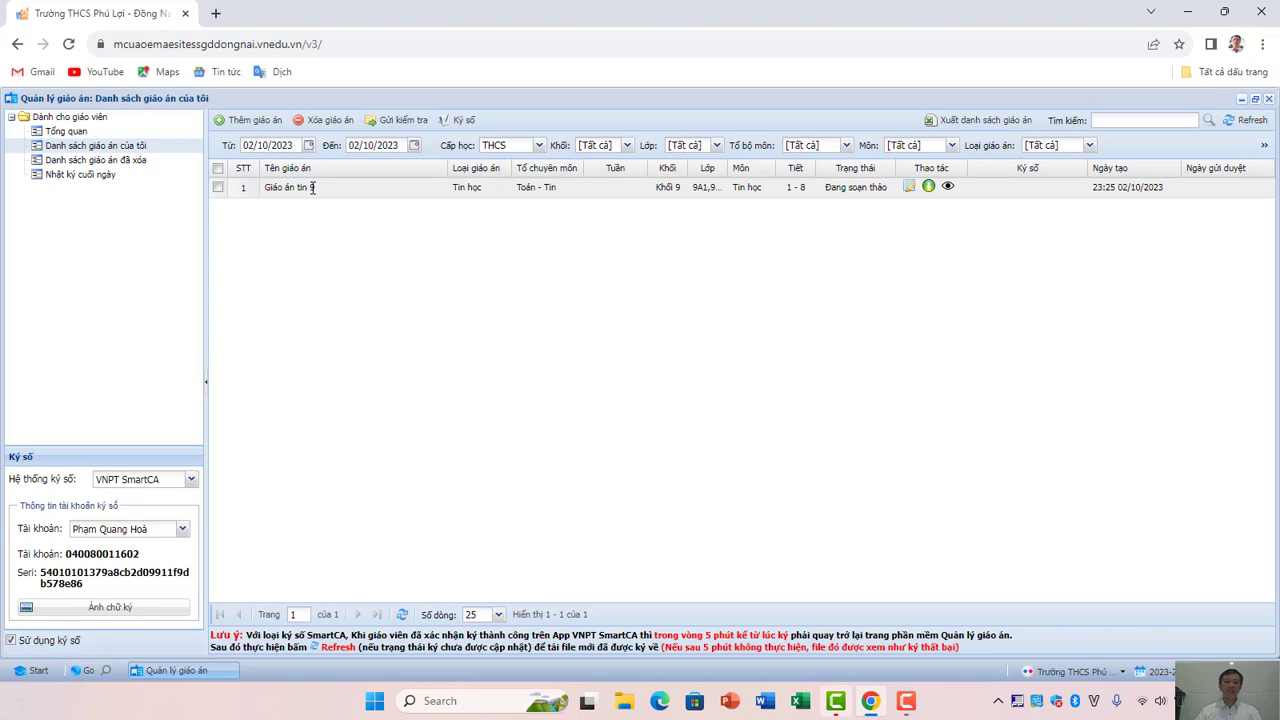
Delete the 'Giáo án tin 9' lesson plan, confirming the warning.
left_click(218, 190)
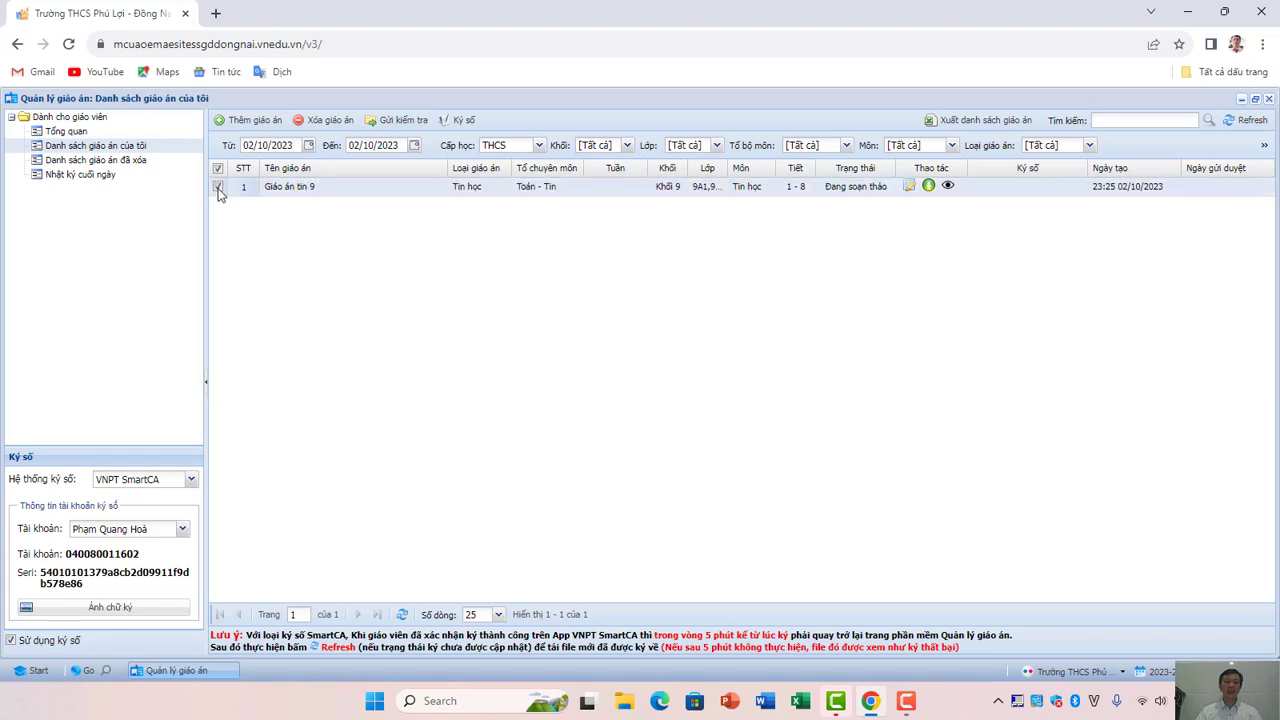
left_click(340, 121)
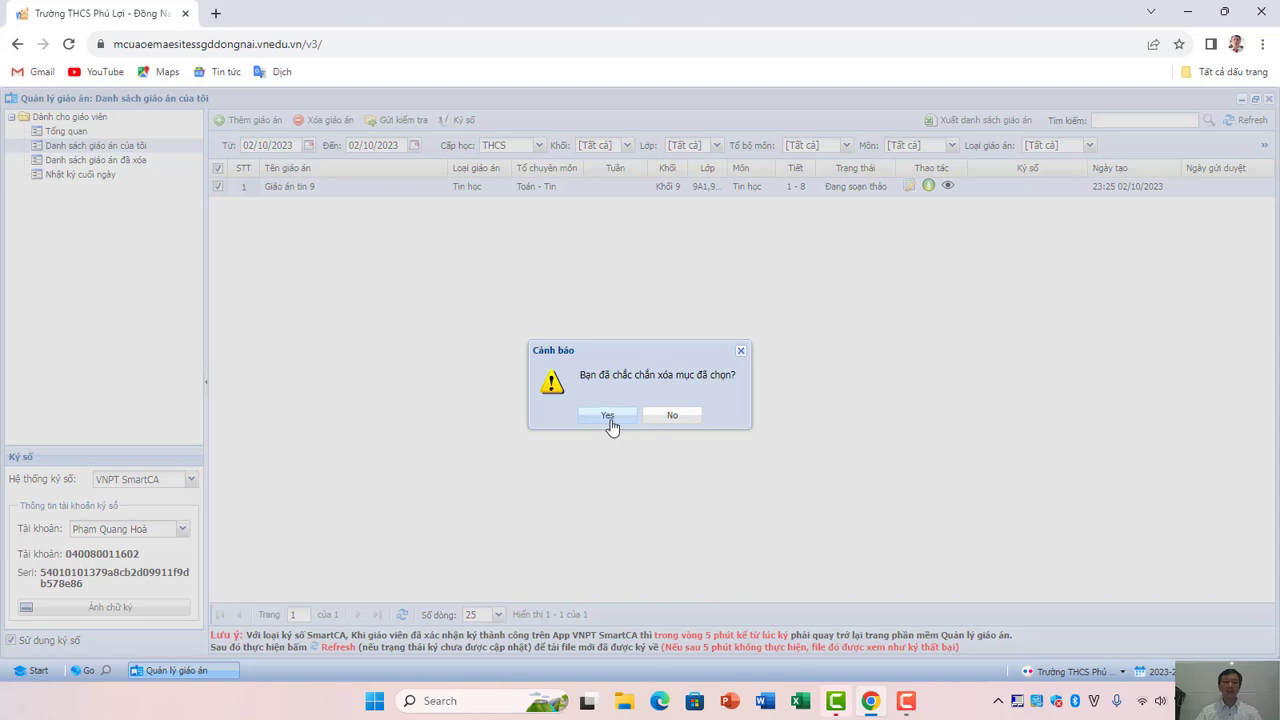
left_click(608, 416)
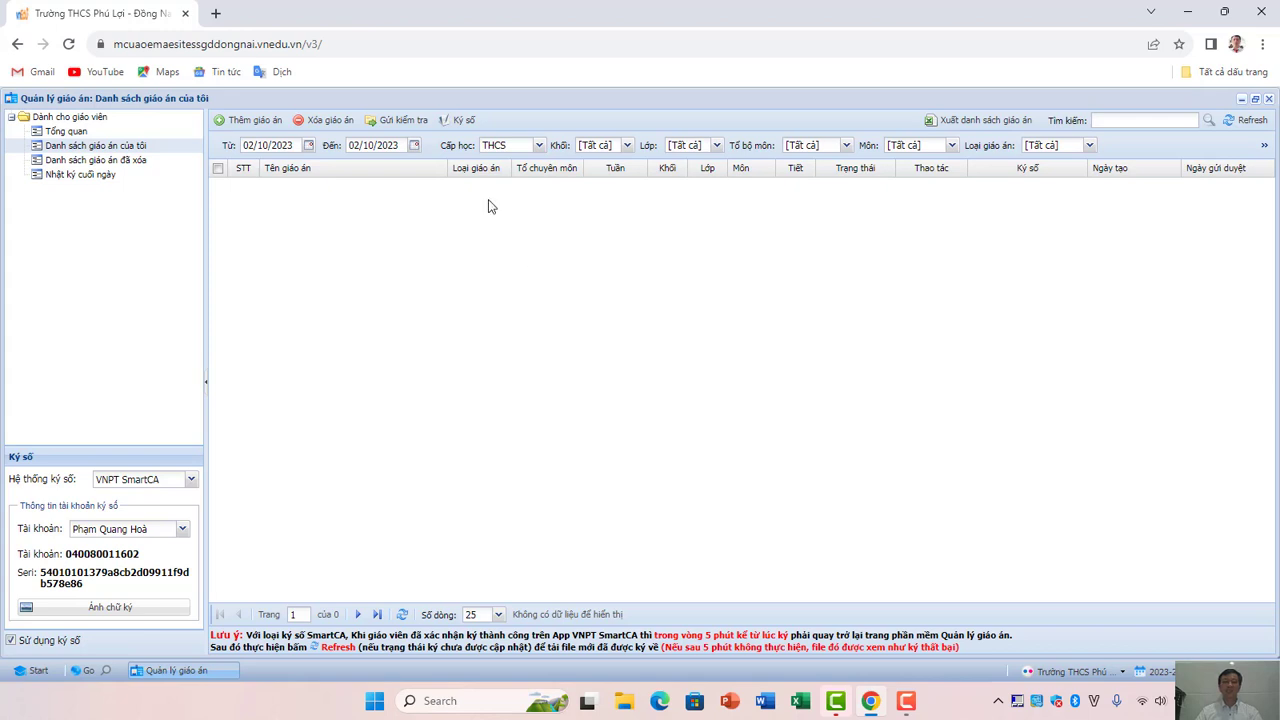
Start a new lesson plan named 'Giáo án tin 9' with type Tin học.
left_click(262, 123)
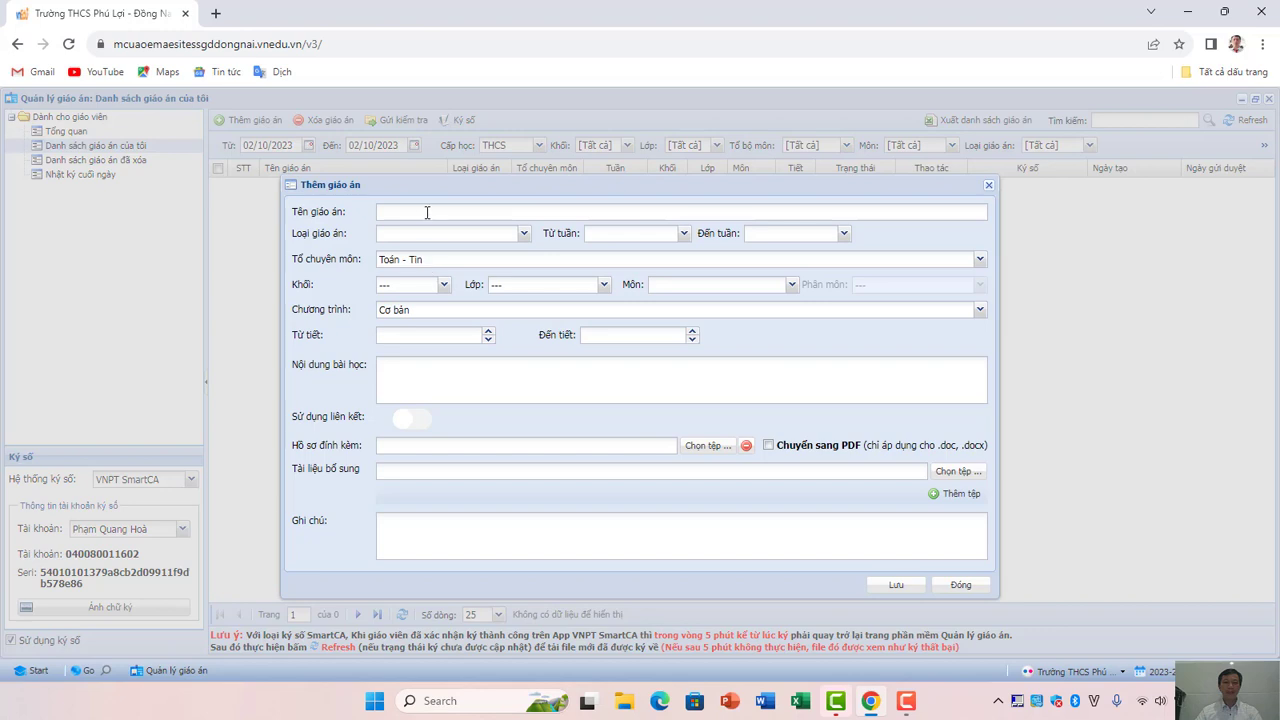
left_click(427, 212)
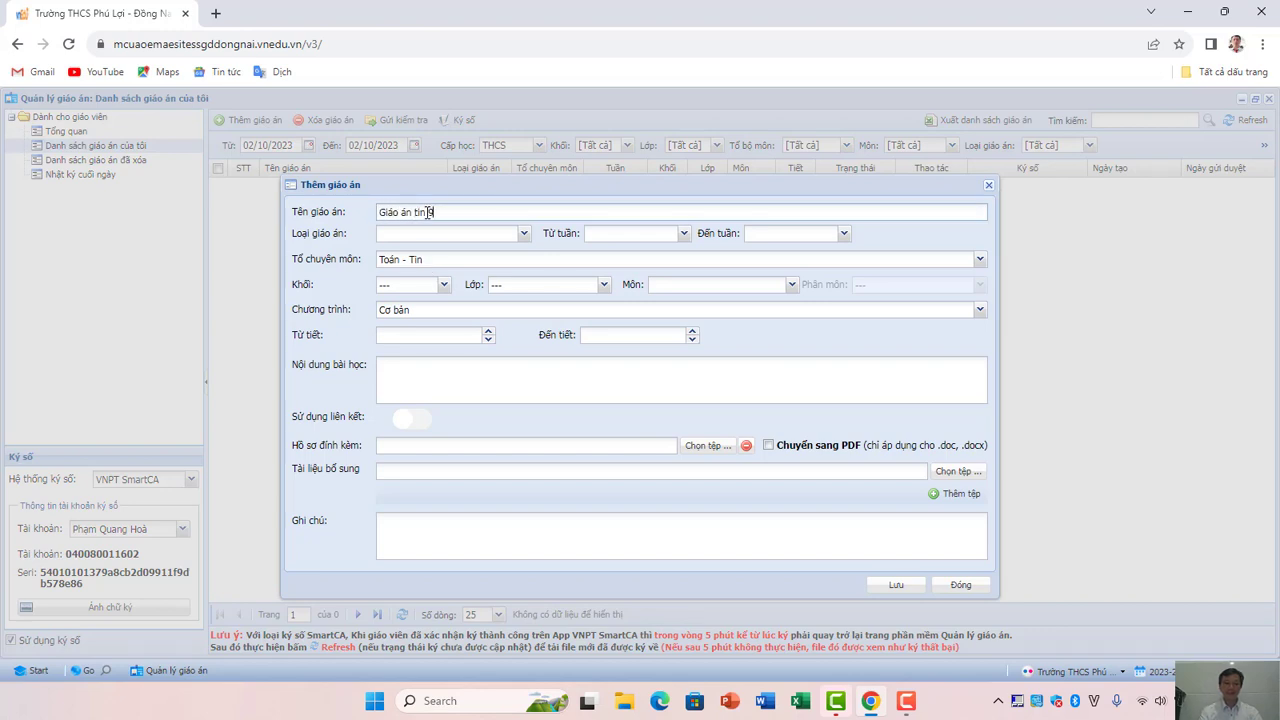
type("Giáo án tin 9")
left_click(523, 233)
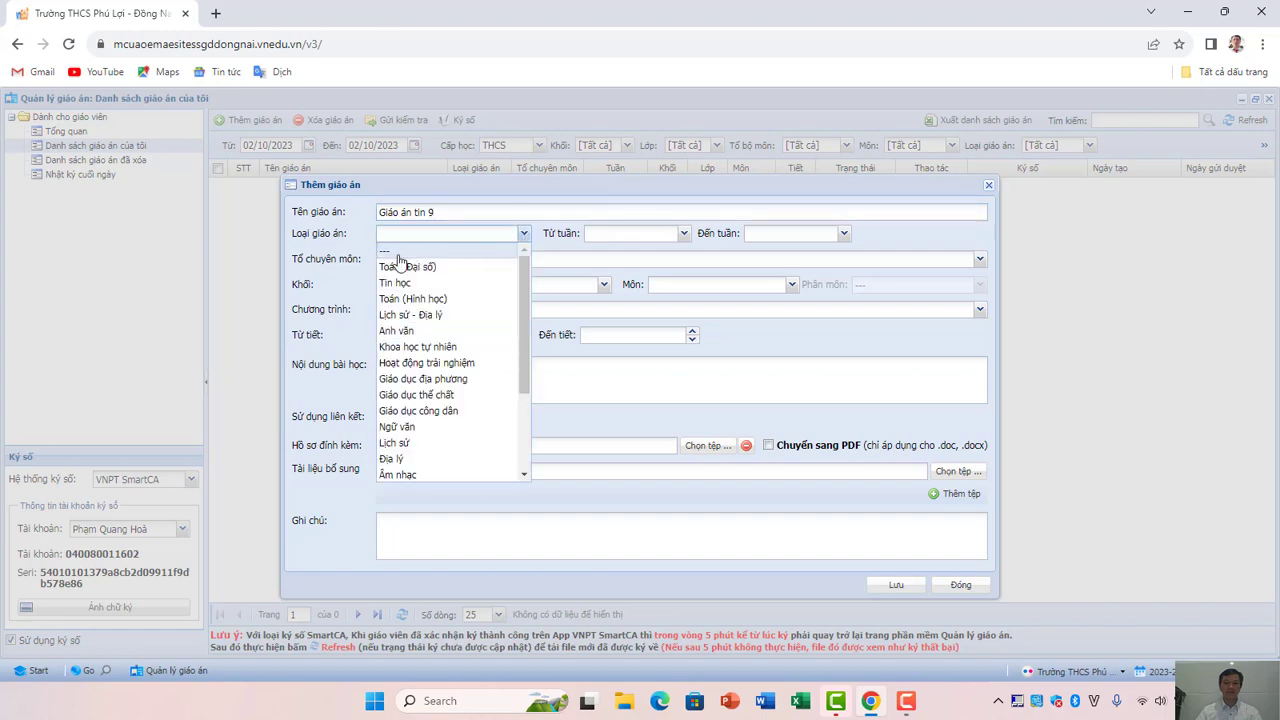
left_click(395, 283)
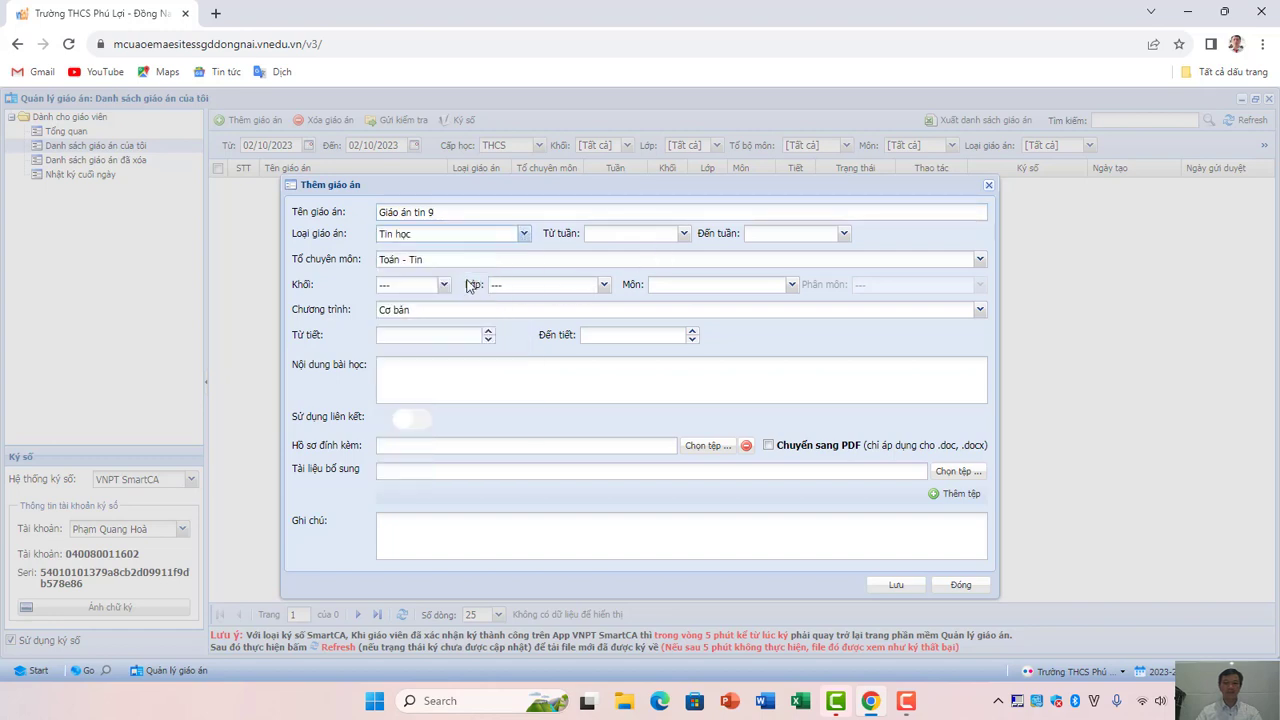
Set the grade to Khối 9 and include classes 9A1 through 9A4.
left_click(444, 286)
left_click(402, 350)
left_click(604, 285)
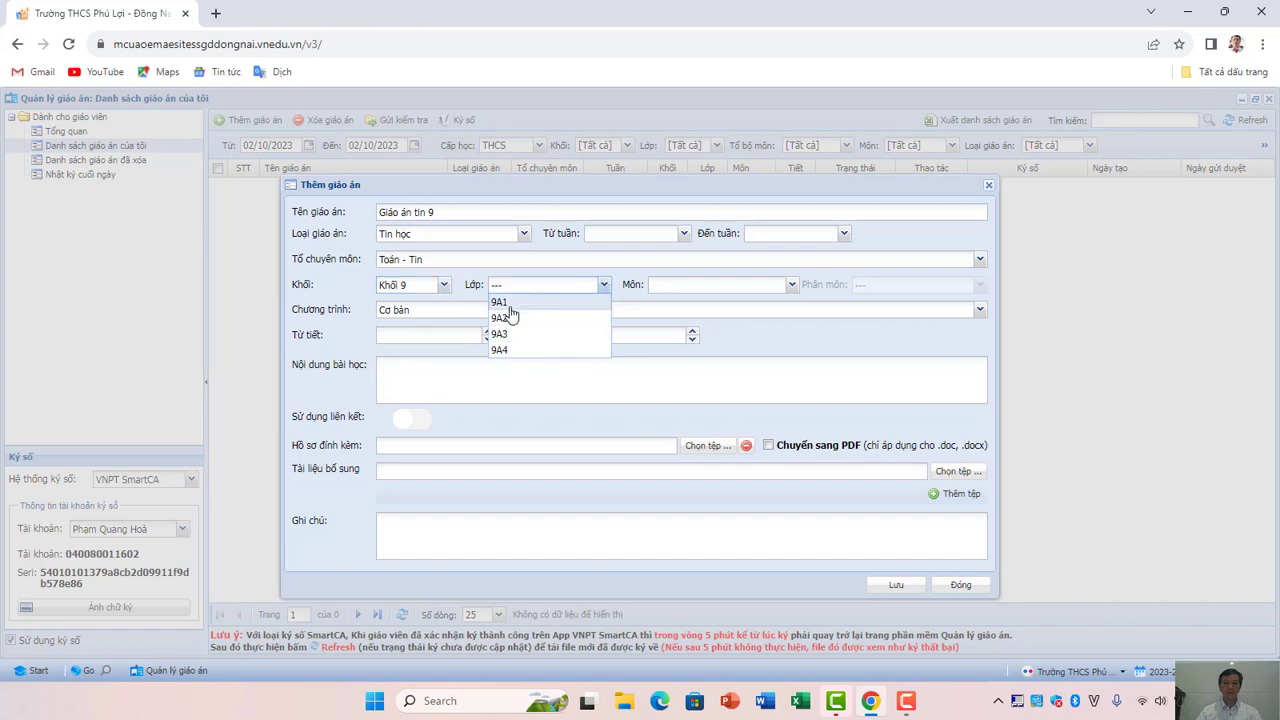
left_click(510, 304)
left_click(510, 319)
left_click(510, 335)
left_click(510, 350)
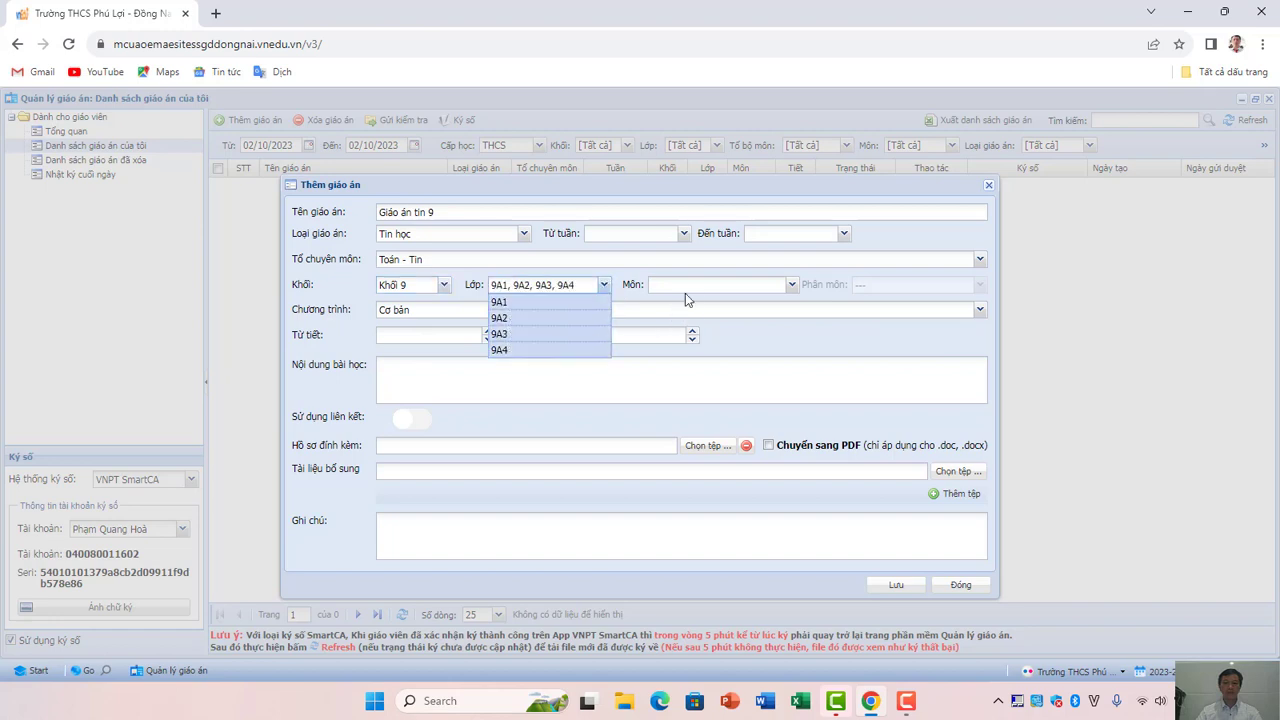
Choose subject Tin học and sub-subject TC Tin học, with starting period 1.
left_click(686, 289)
left_click(666, 305)
left_click(886, 292)
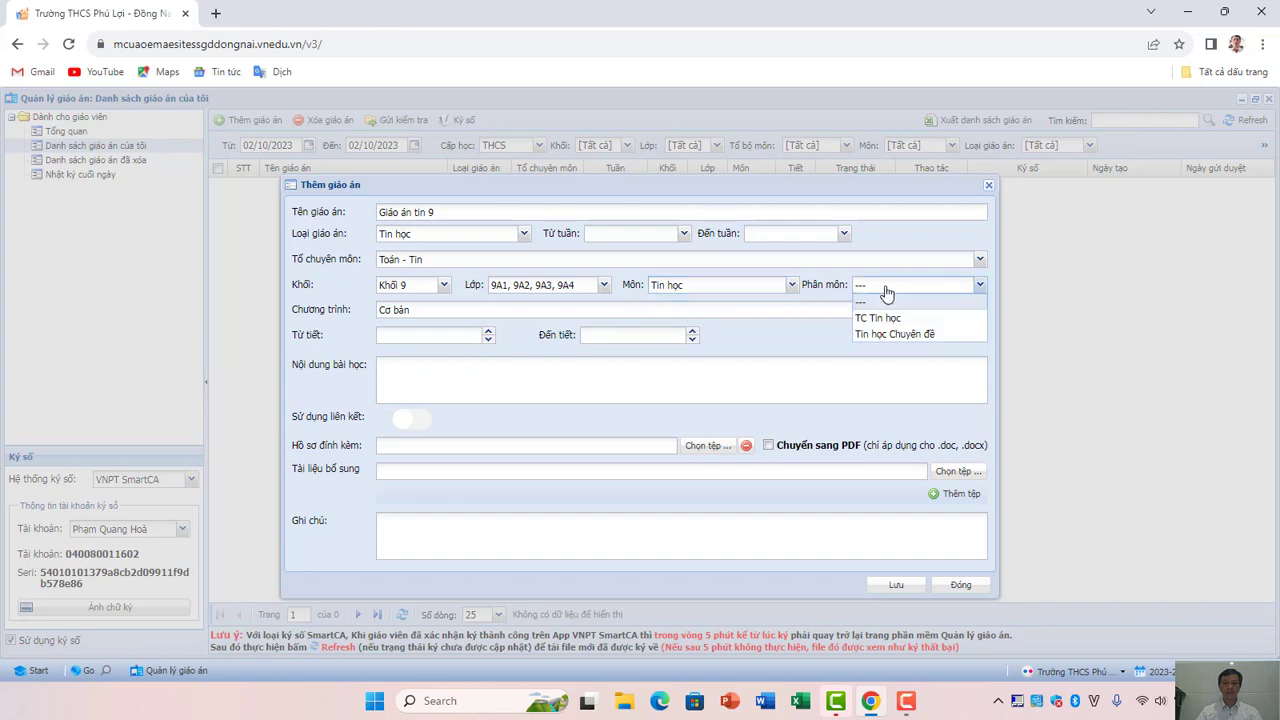
left_click(879, 318)
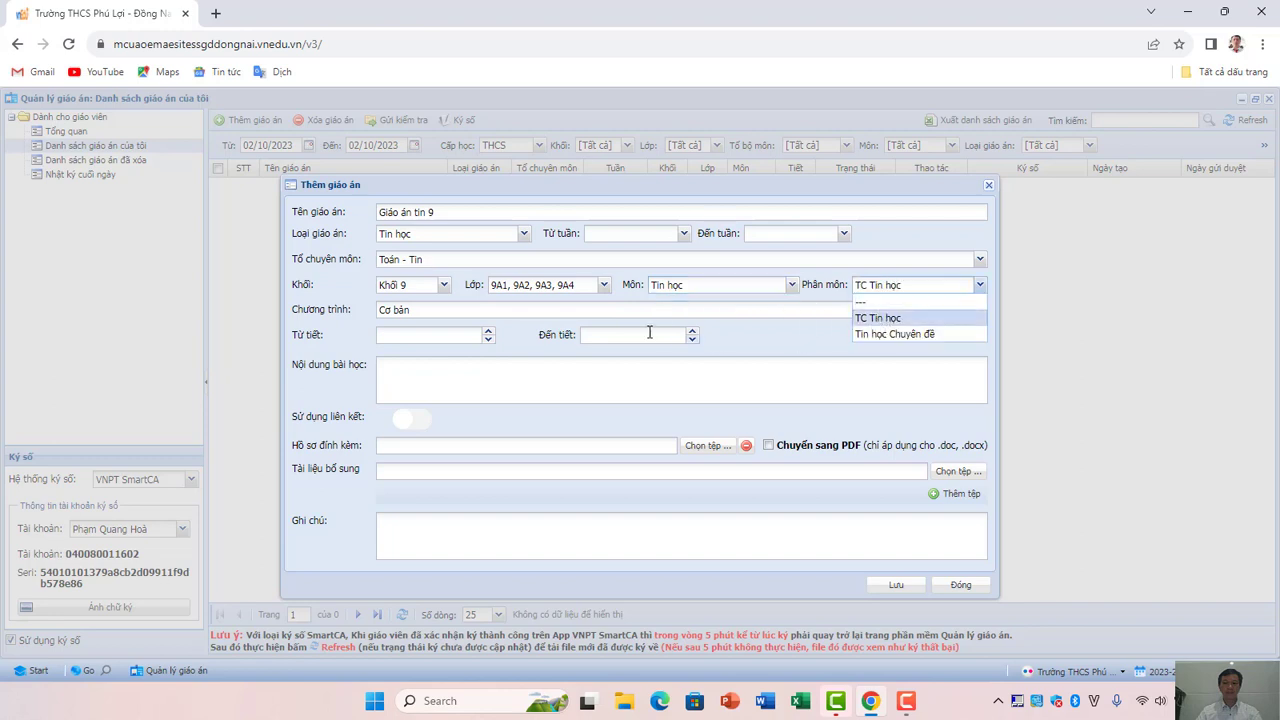
left_click(489, 333)
left_click(659, 336)
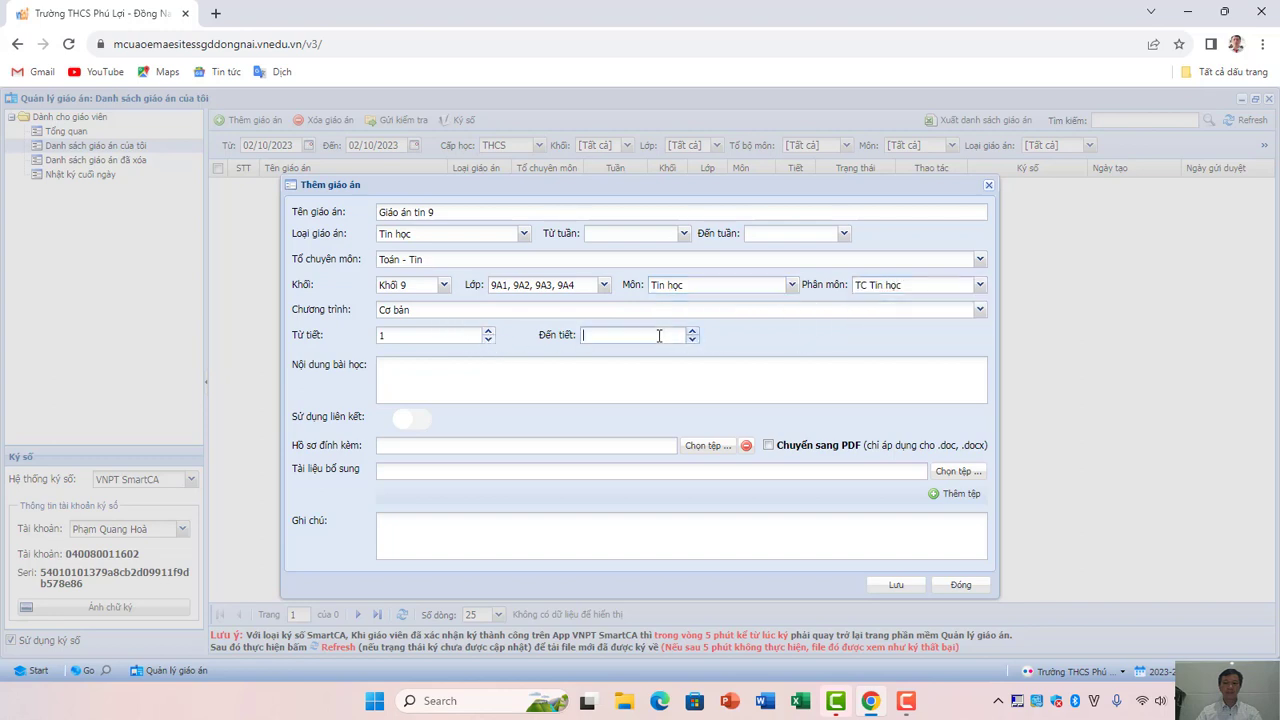
Set end period 8, attach the Tin 9 periods 1–8 Word file with PDF conversion, and save.
type("8")
left_click(716, 448)
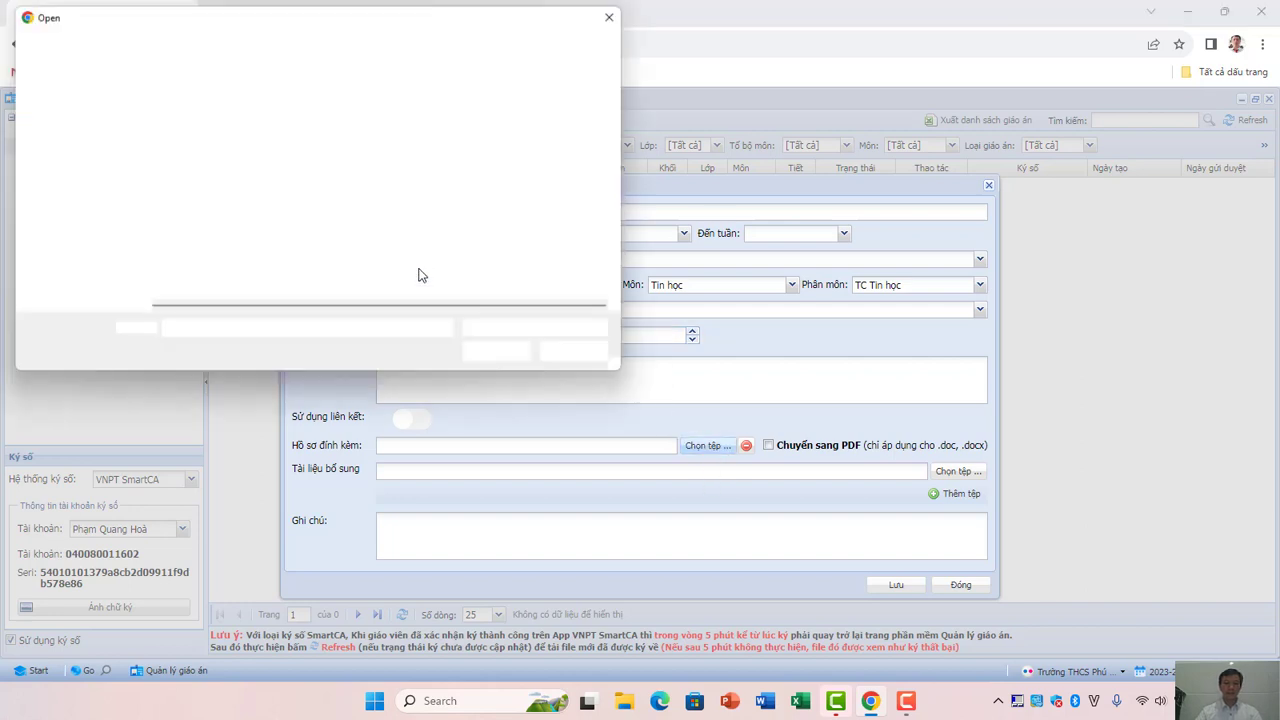
double_click(240, 129)
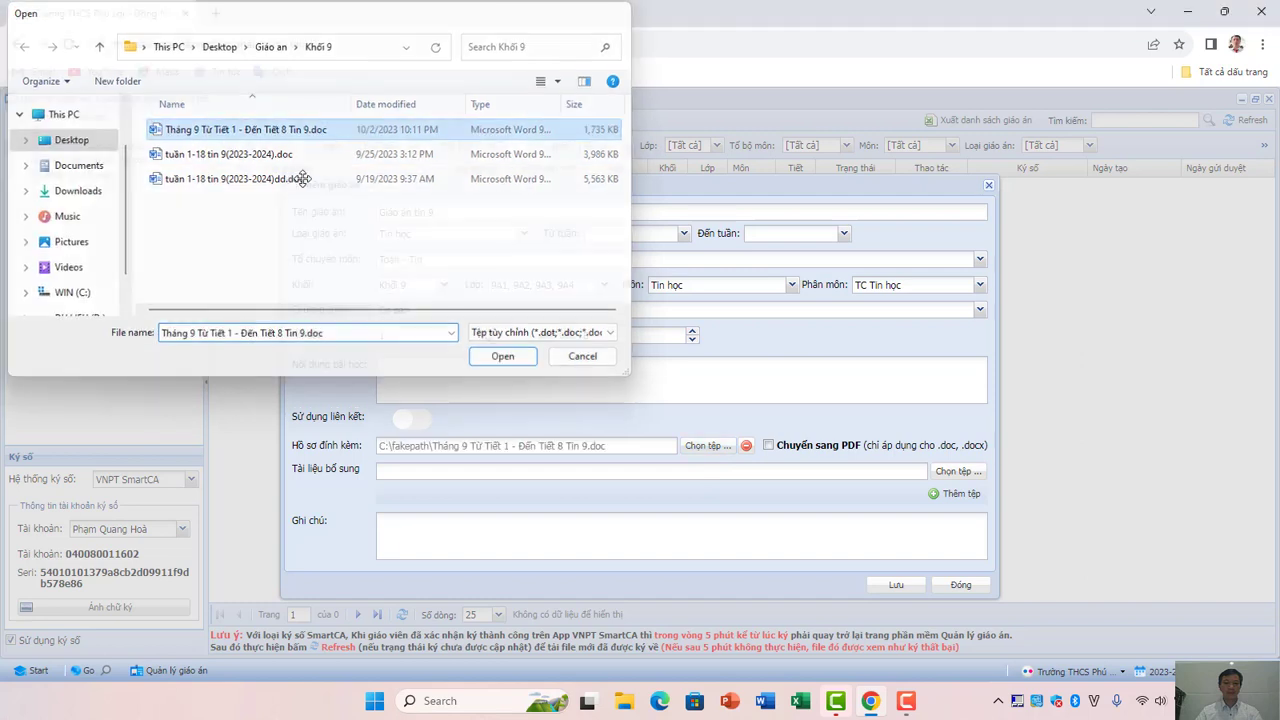
left_click(768, 445)
left_click(899, 590)
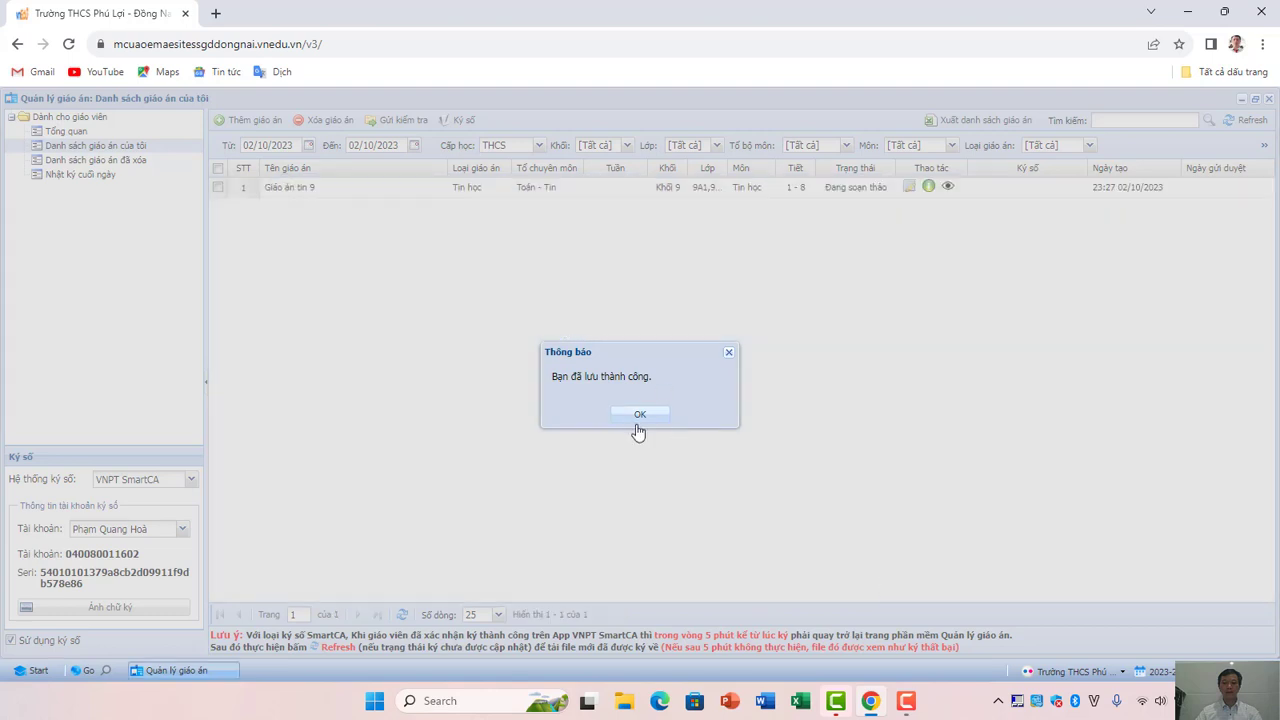
Close the save notice, tick the Giáo án tin 9 lesson plan and choose Ký số.
left_click(638, 416)
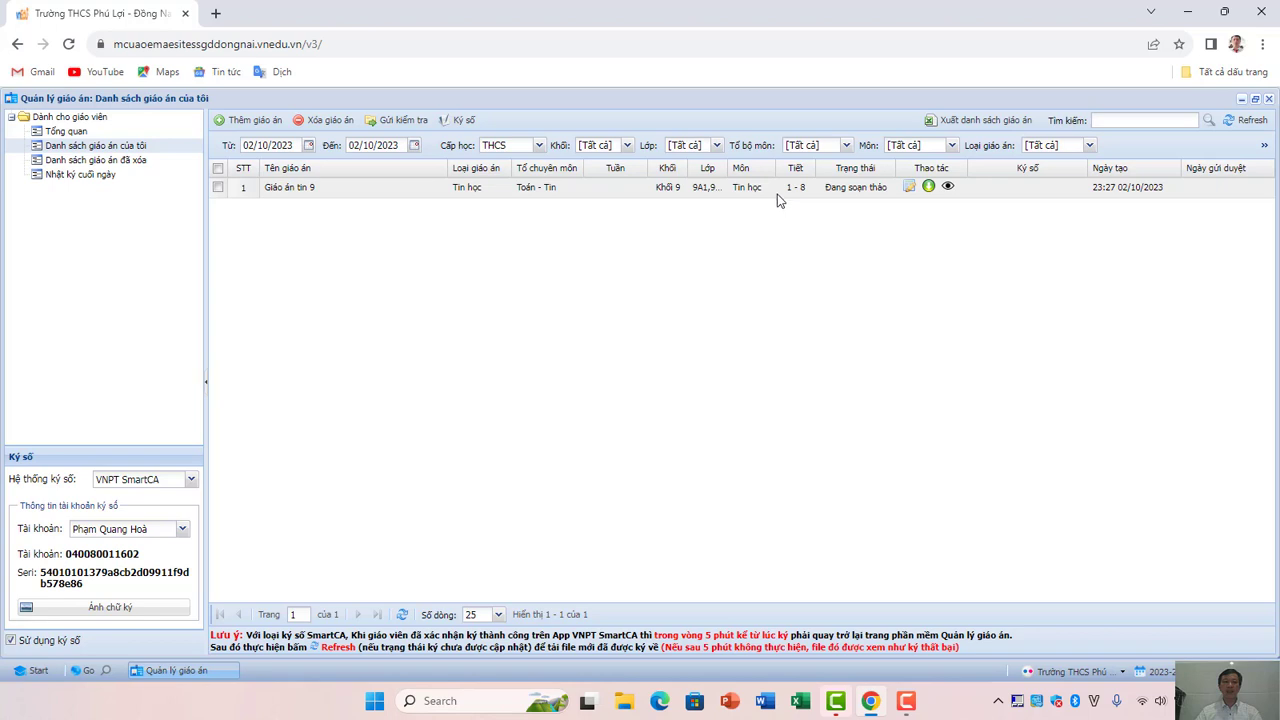
left_click(218, 188)
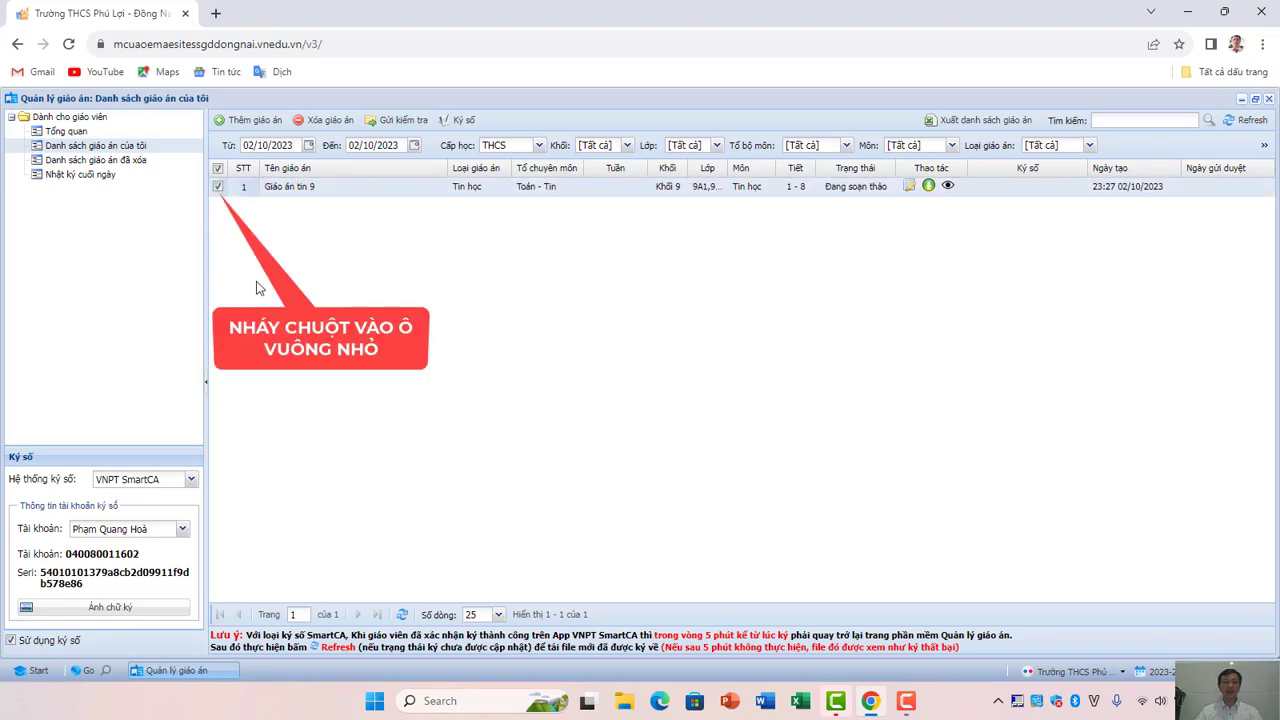
left_click(462, 120)
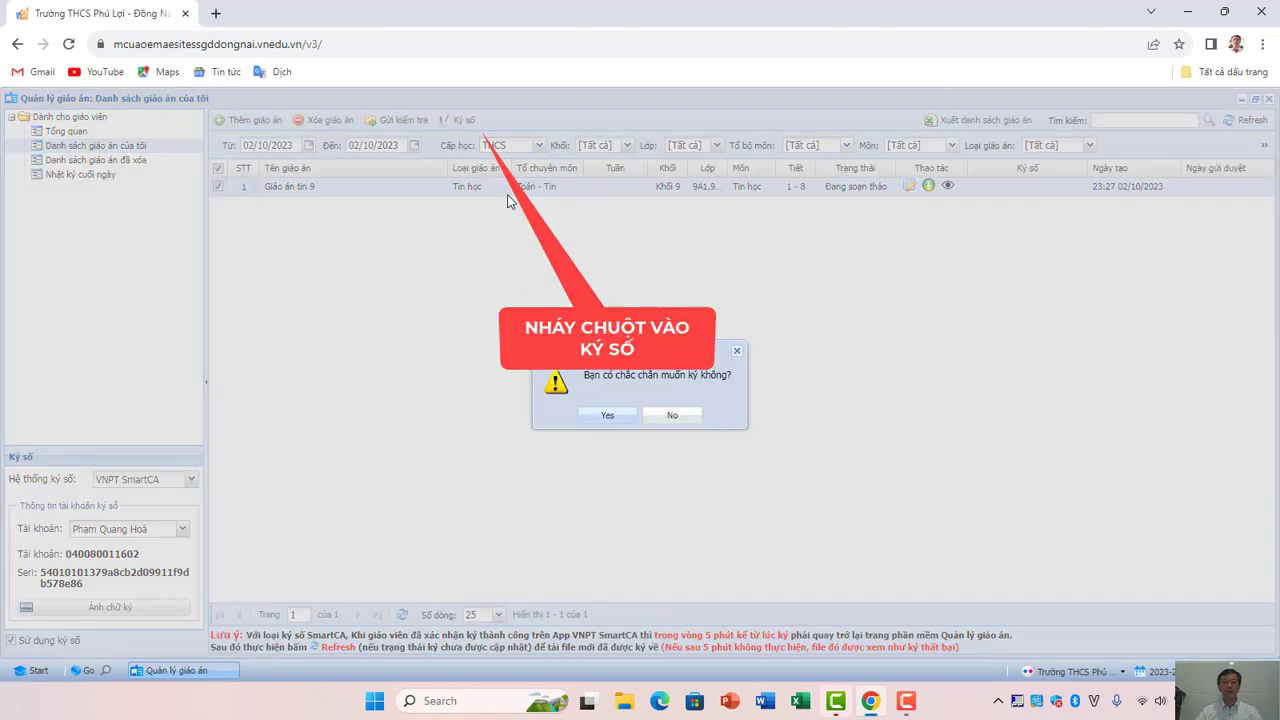
Confirm signing and go to page 22 of 22 of the lesson plan PDF.
left_click(609, 419)
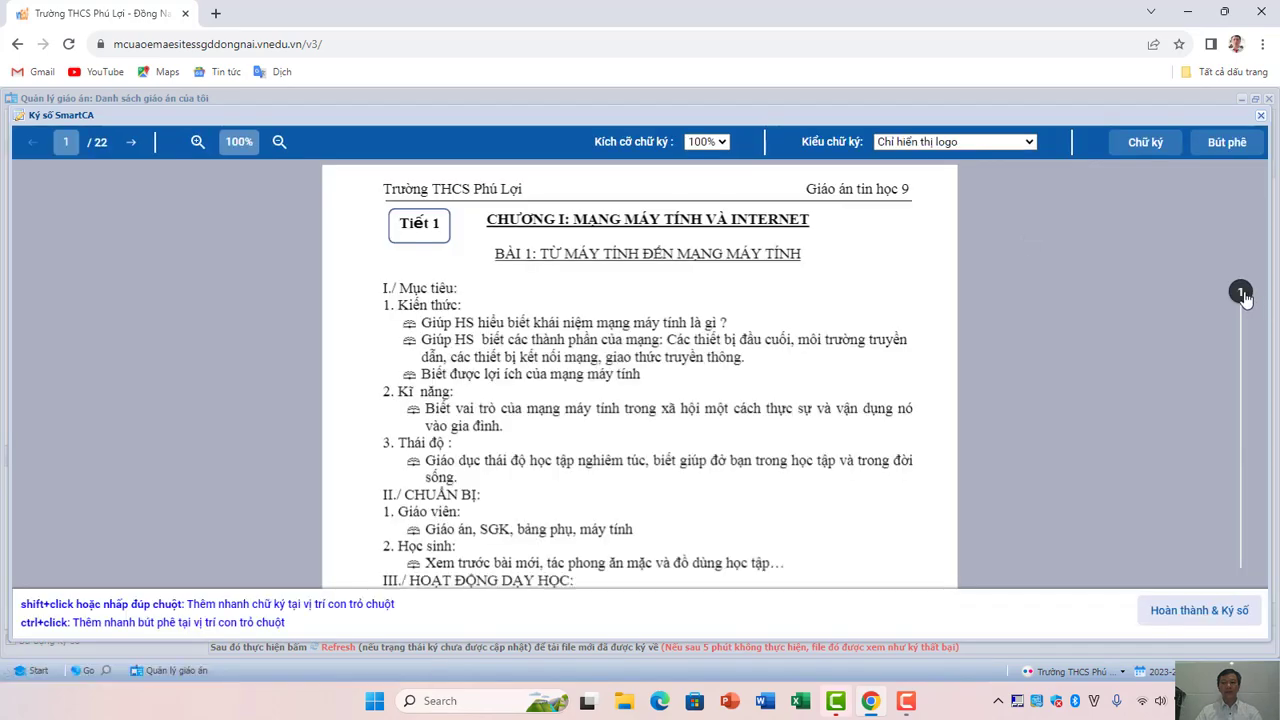
left_click_drag(1241, 292, 1247, 550)
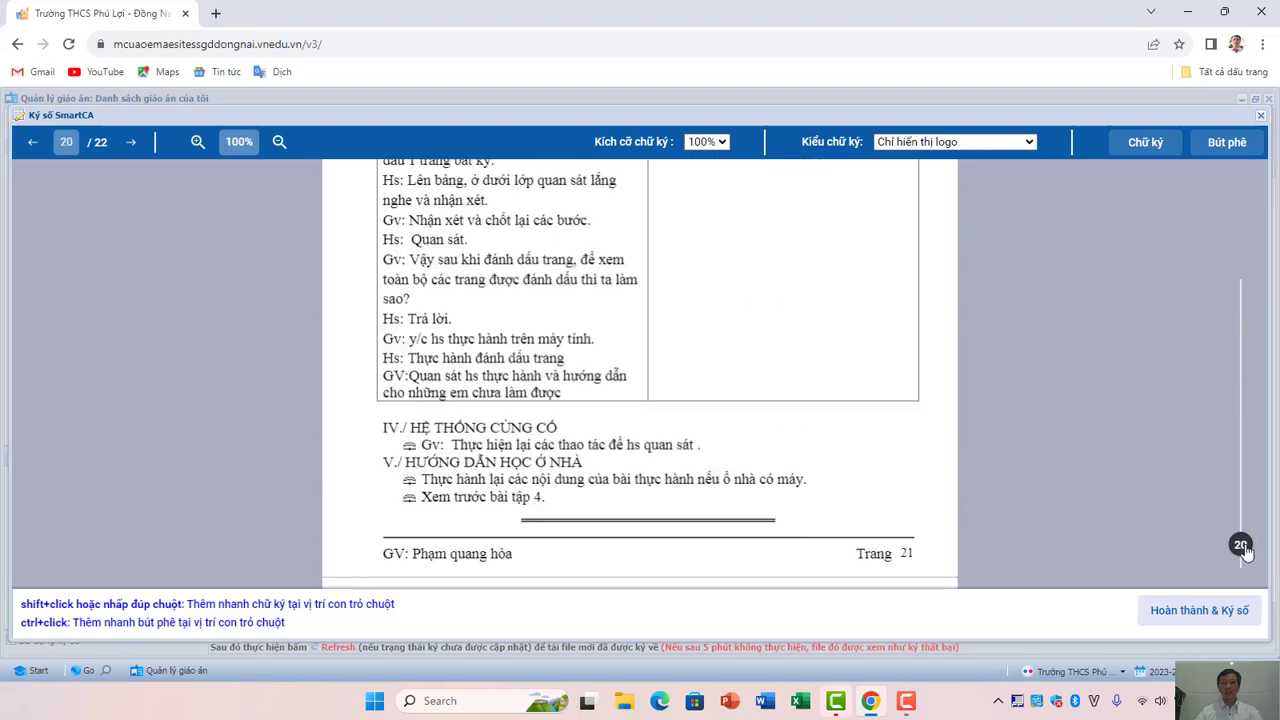
scroll(820, 414, "down", 10)
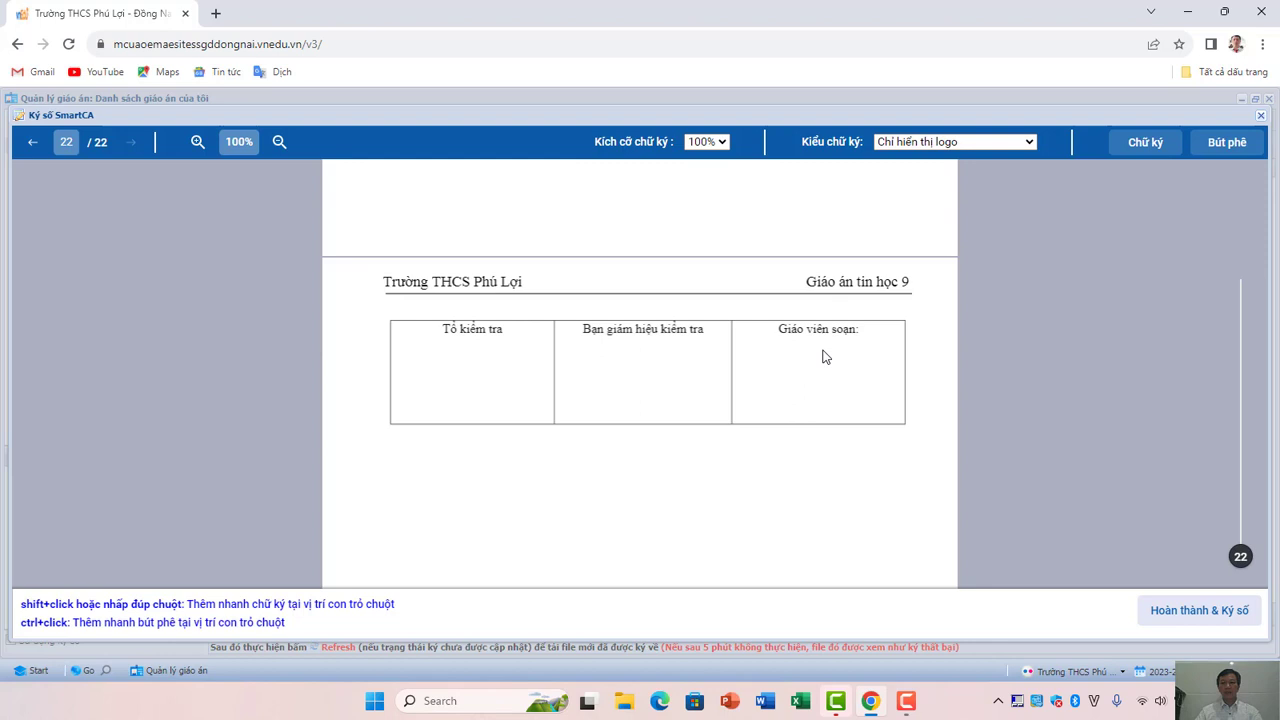
Place the chosen signature image in the Giáo viên soạn cell on page 22, sized to fit.
left_click(1143, 145)
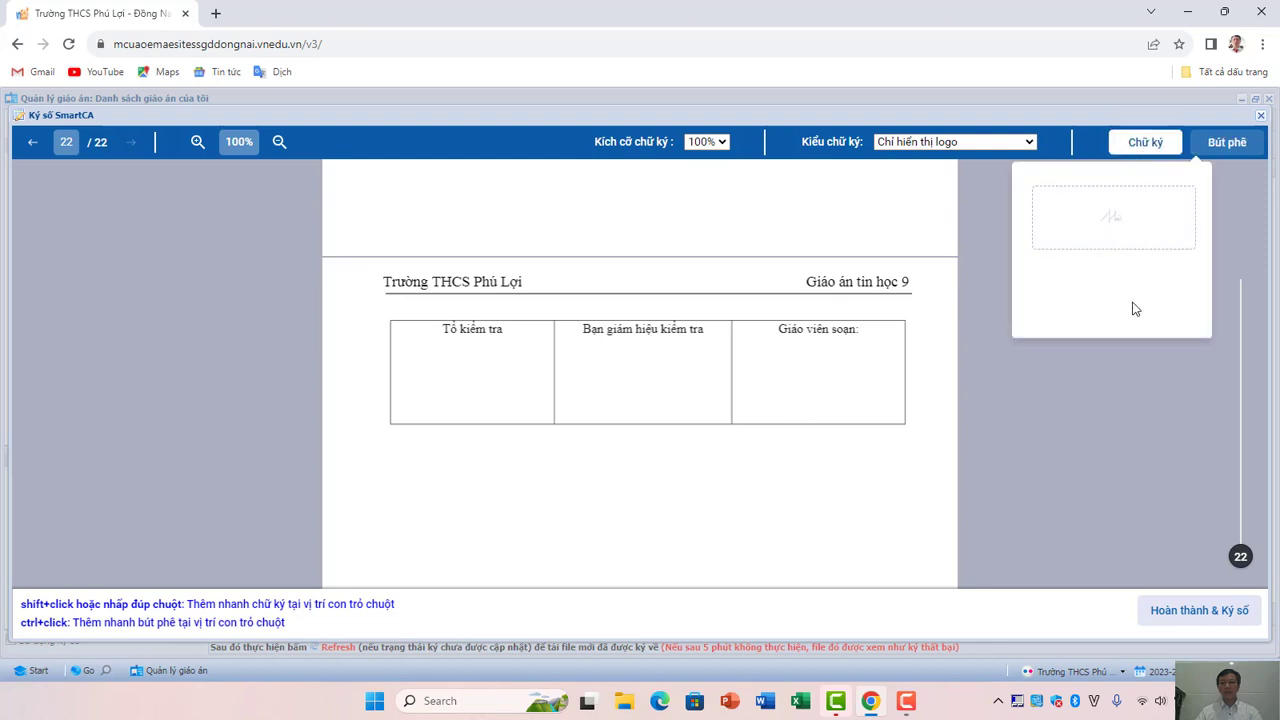
mouse_move(1070, 249)
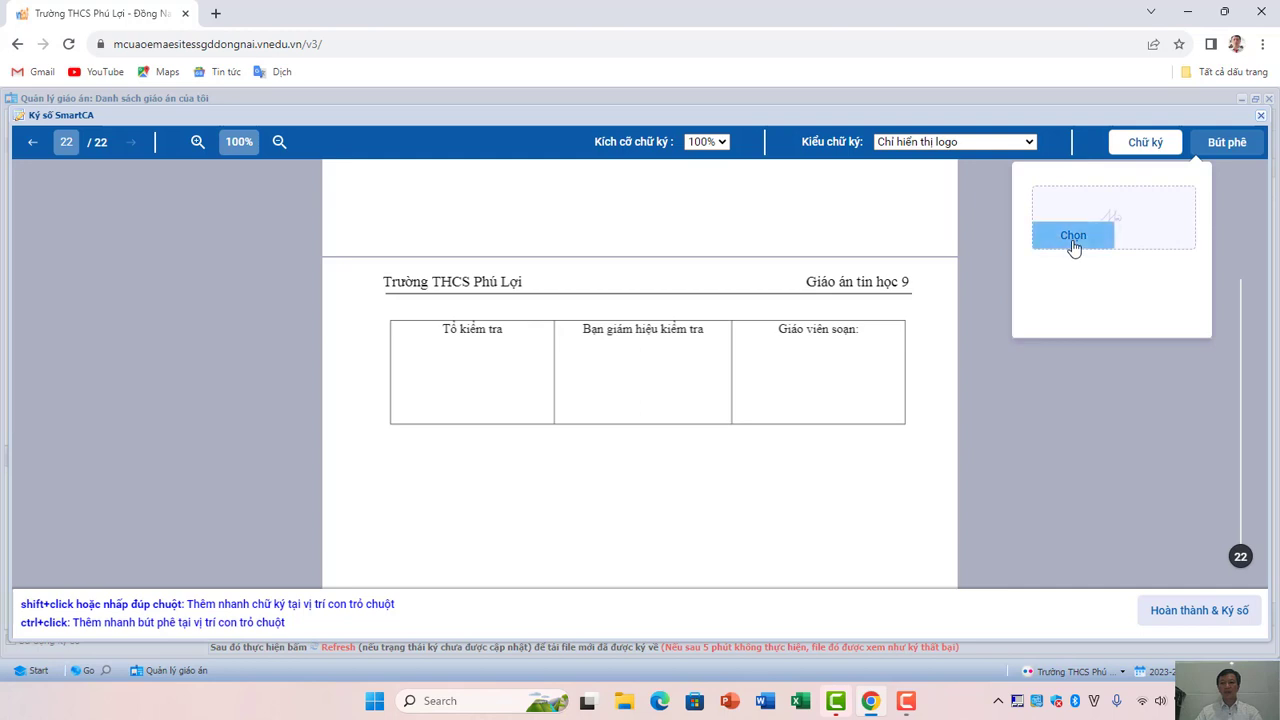
left_click(1073, 246)
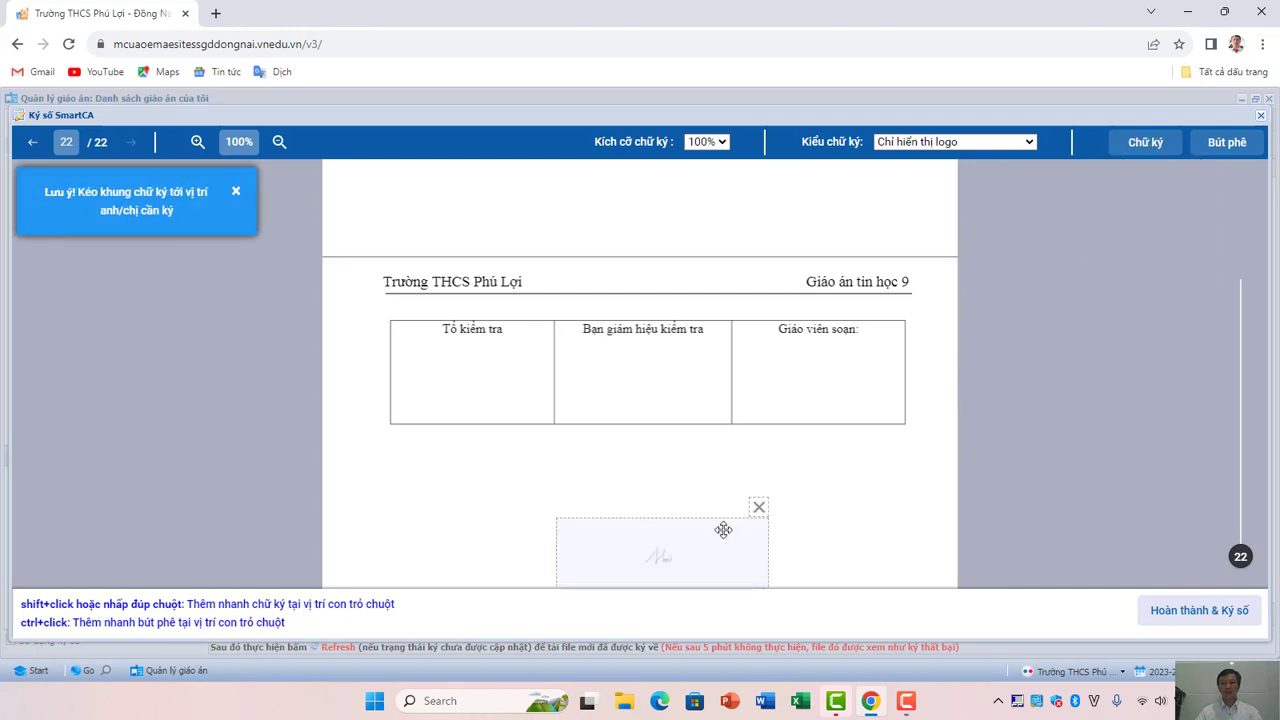
mouse_move(708, 532)
left_mouse_down()
mouse_move(851, 366)
mouse_move(850, 380)
mouse_move(889, 374)
left_mouse_up()
mouse_move(834, 414)
left_mouse_down()
mouse_move(851, 369)
mouse_move(903, 374)
left_mouse_up()
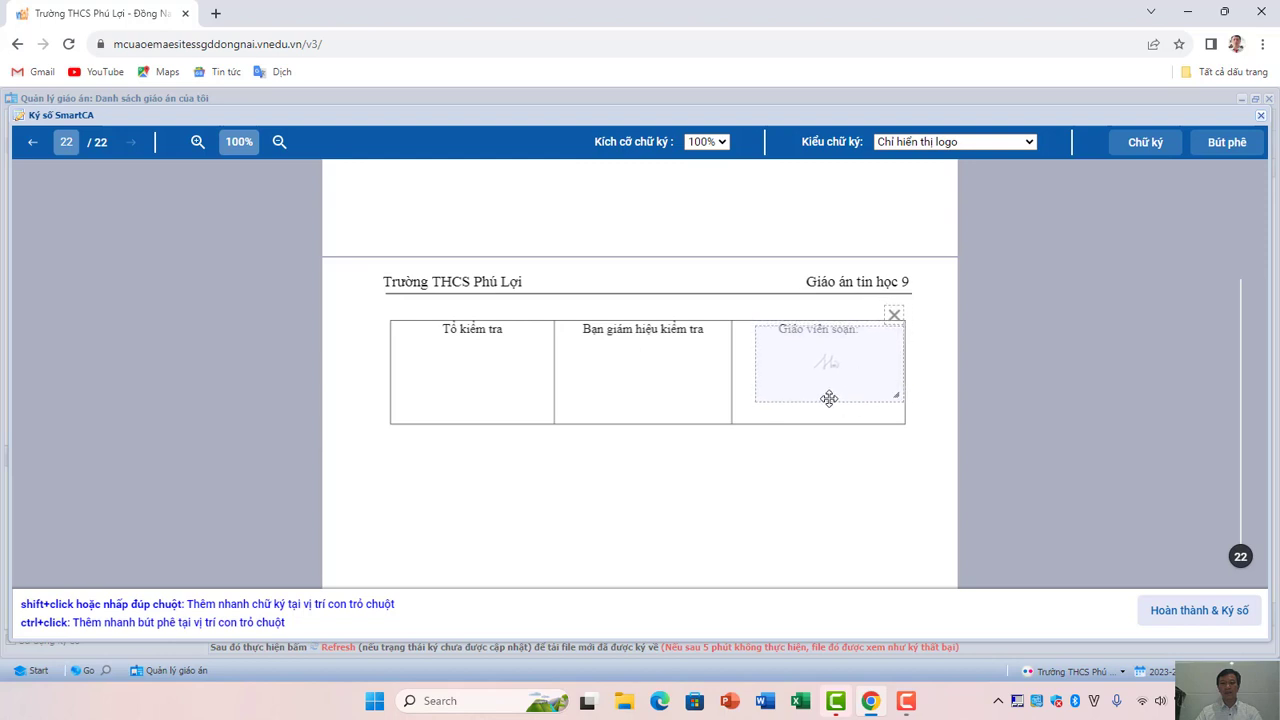
left_click_drag(828, 401, 849, 378)
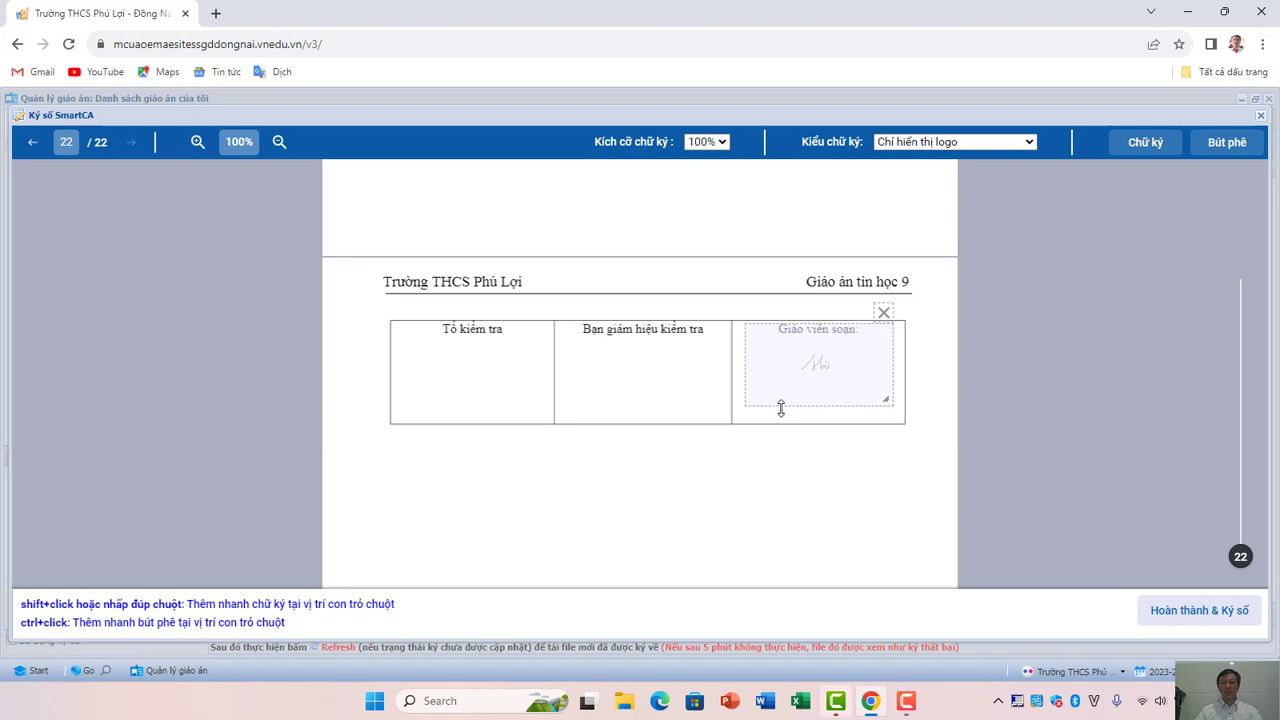
Add the teacher's name as a text annotation under the signature, then submit Hoàn thành & Ký số.
left_click(1226, 146)
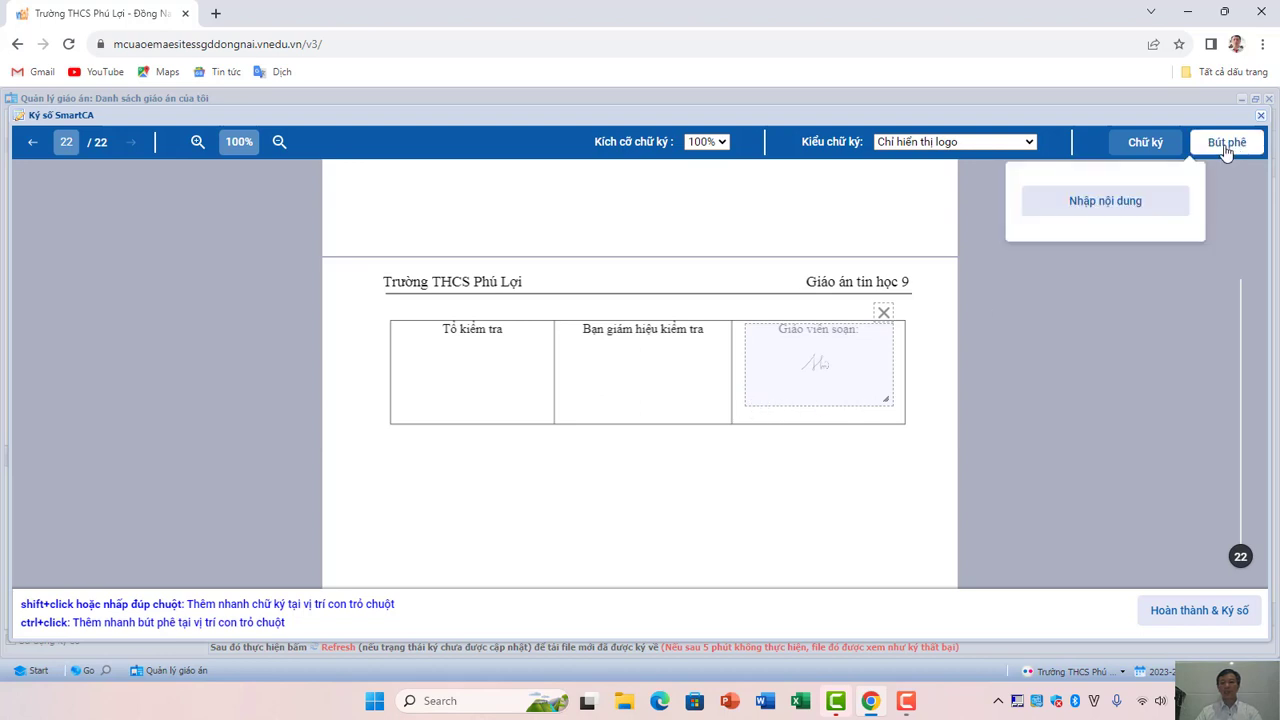
left_click(1095, 205)
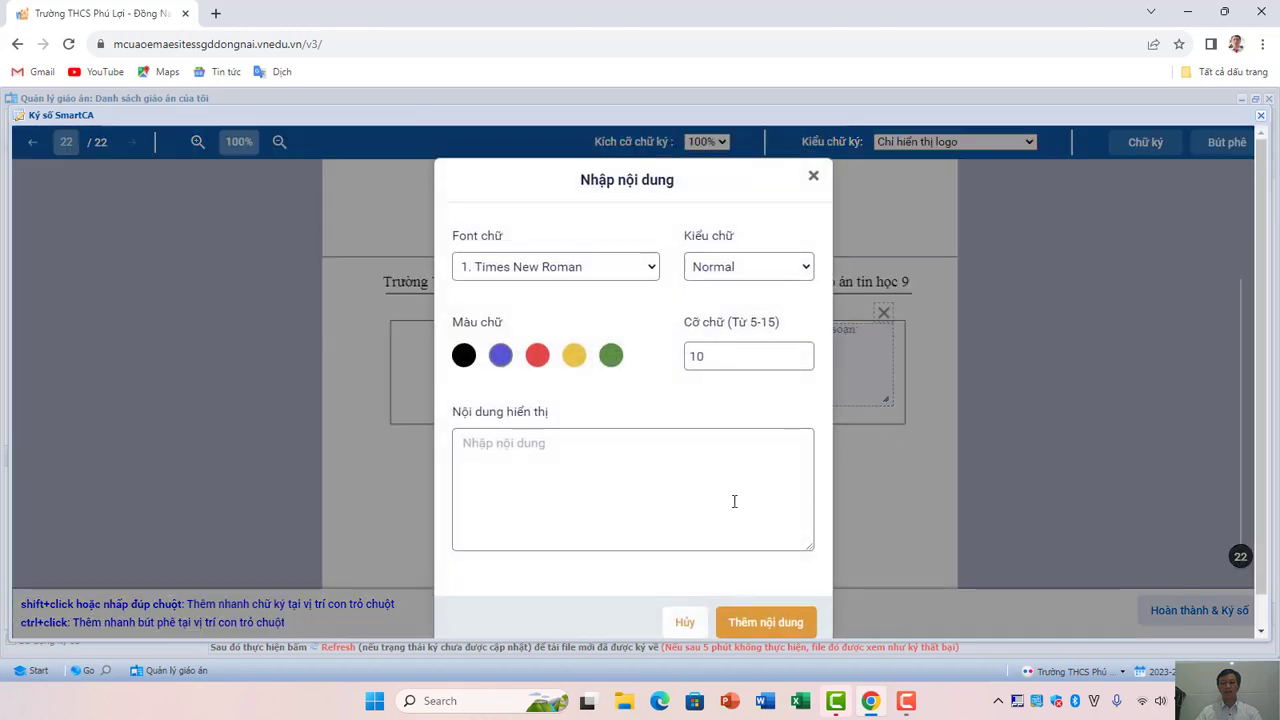
left_click(511, 449)
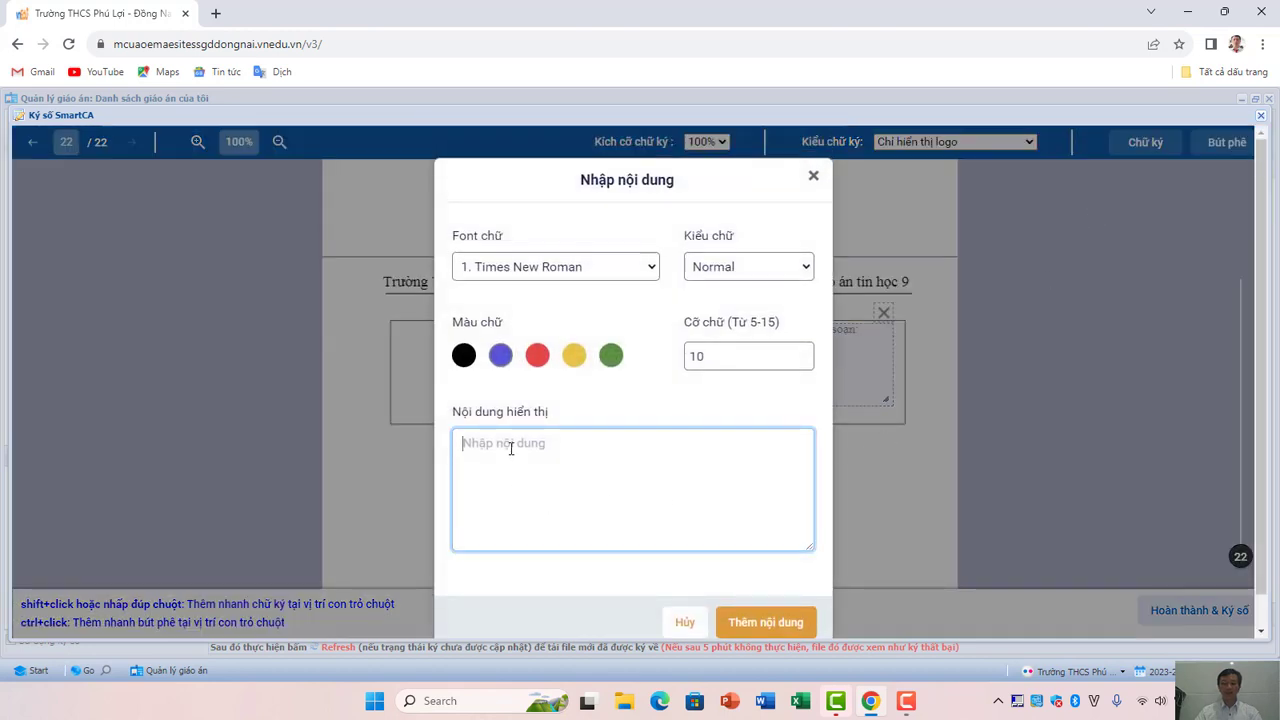
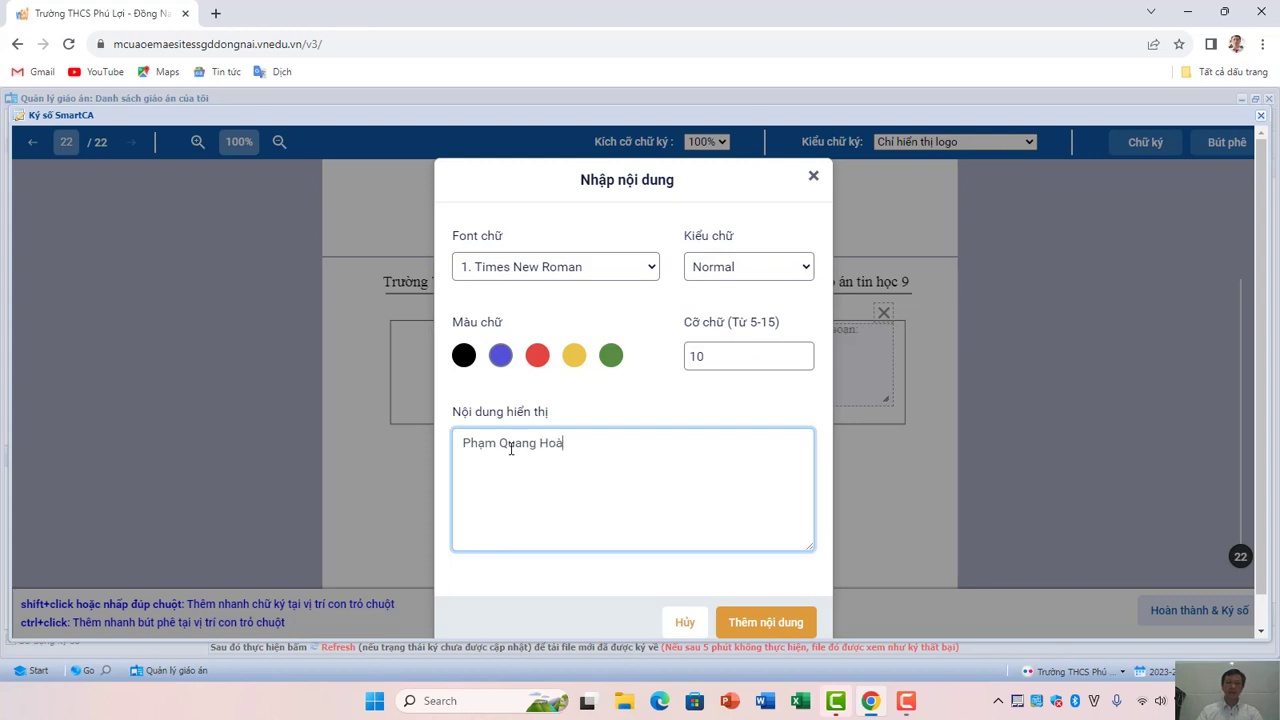
left_click(777, 628)
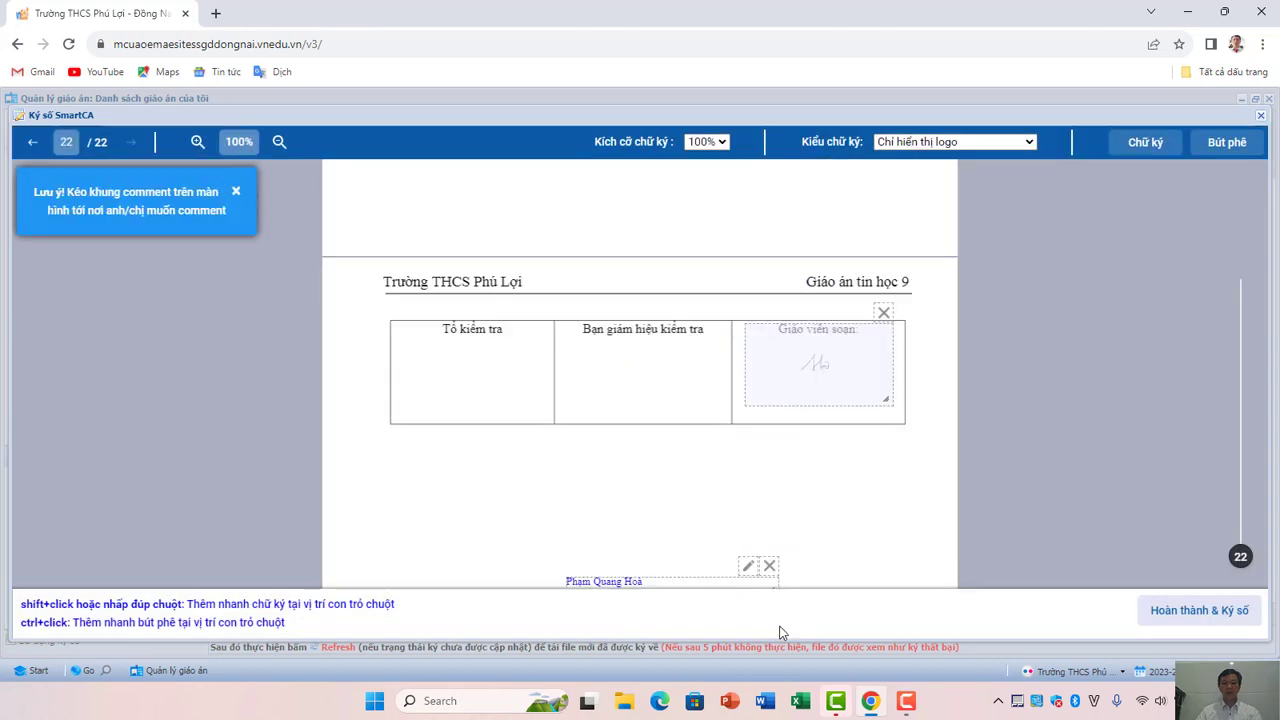
mouse_move(708, 580)
left_mouse_down()
mouse_move(753, 509)
mouse_move(762, 517)
mouse_move(723, 517)
mouse_move(838, 428)
mouse_move(859, 395)
left_mouse_up()
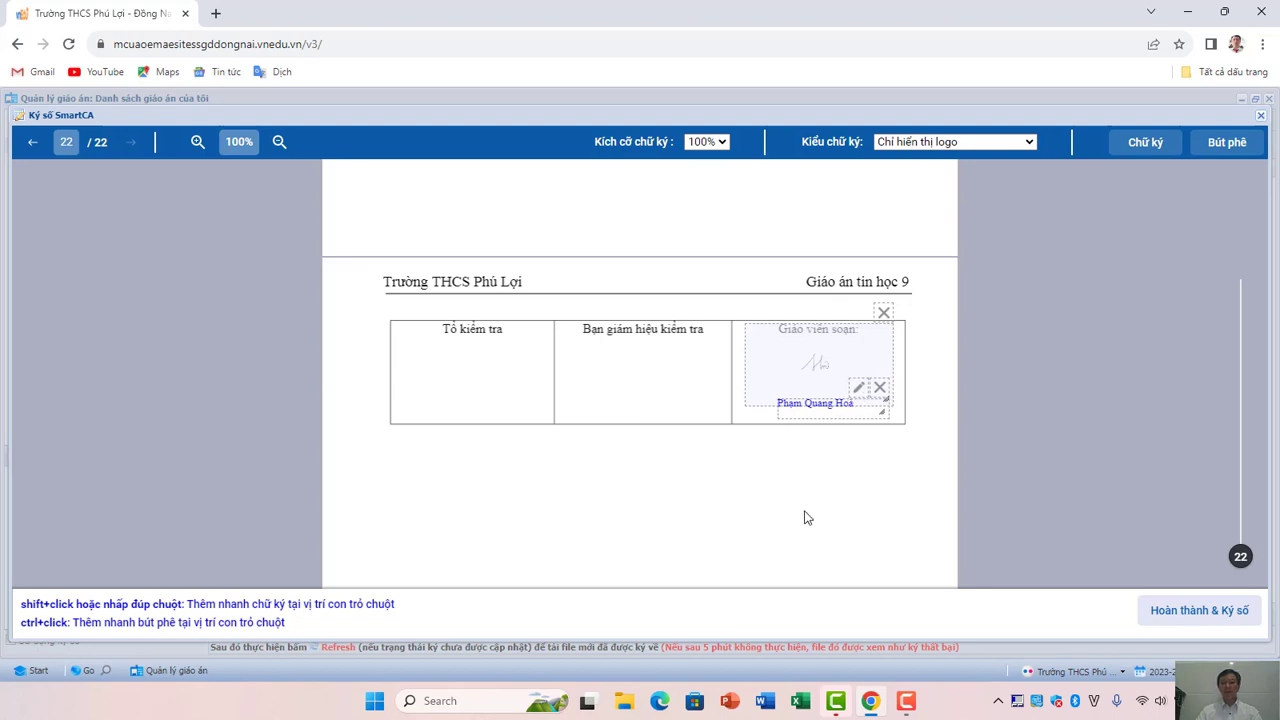
left_click(1226, 616)
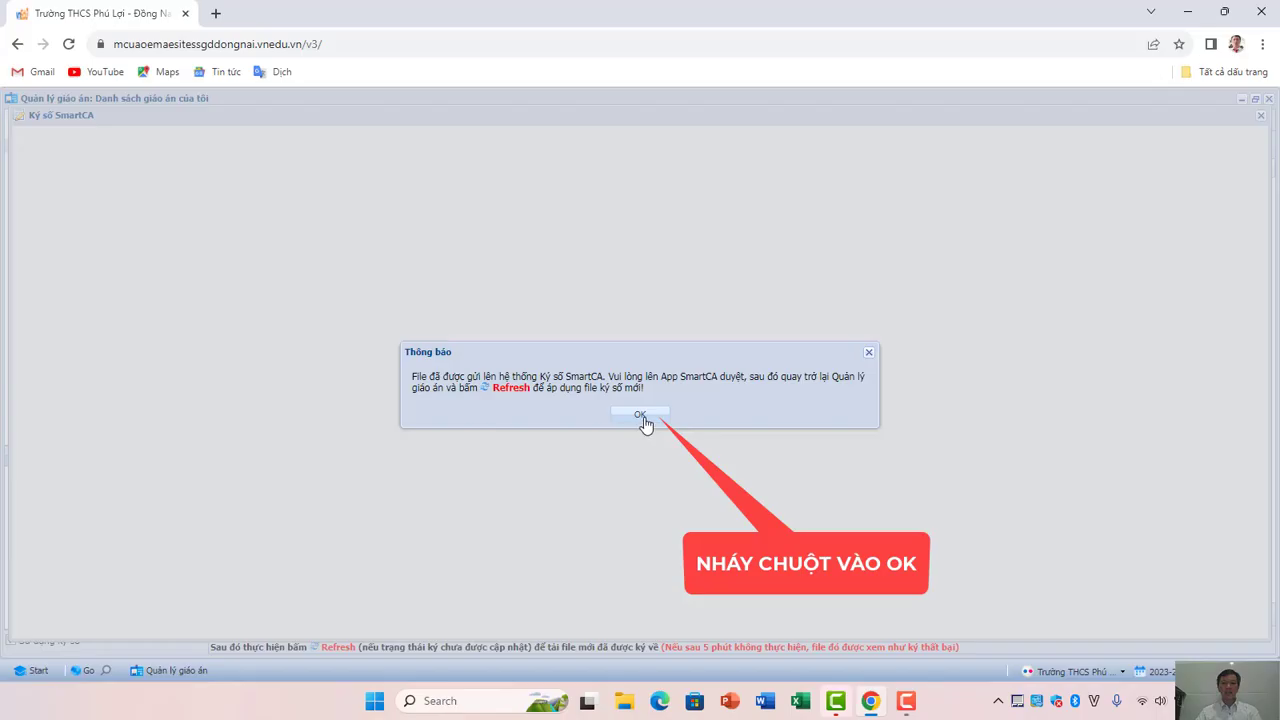
Dismiss vnEdu's signing-complete notice.
left_click(641, 415)
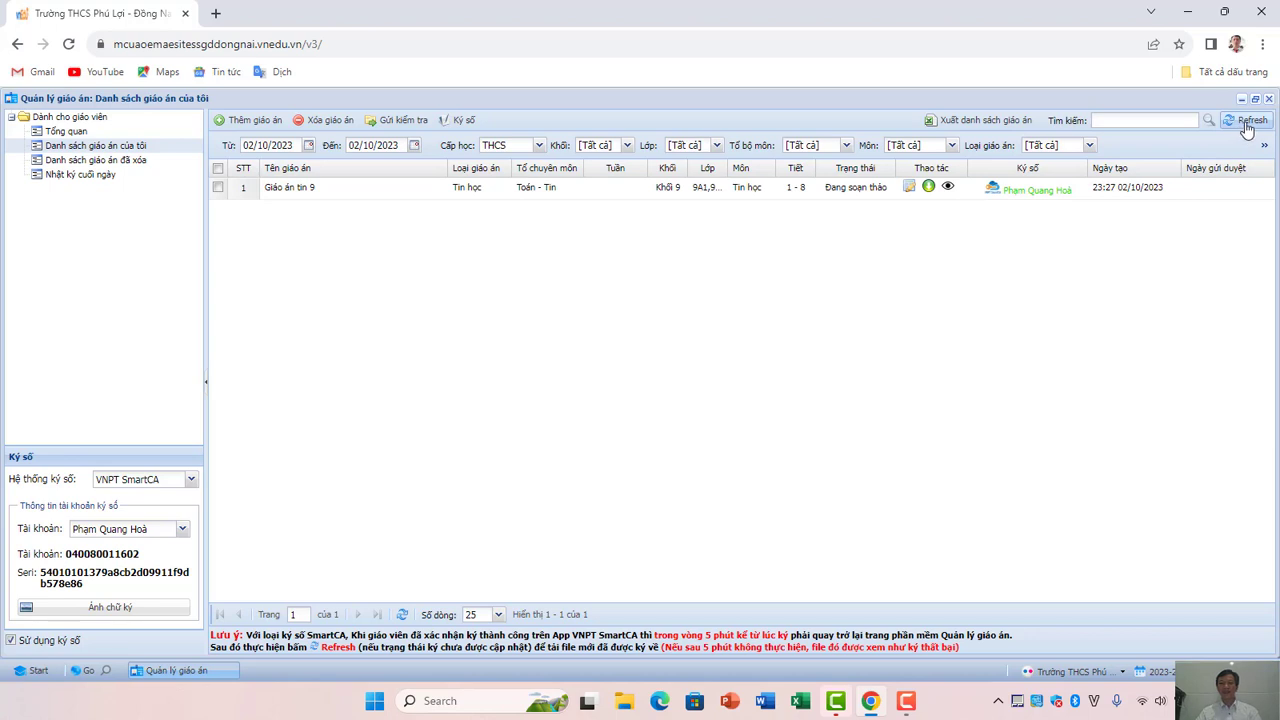
left_click(1246, 122)
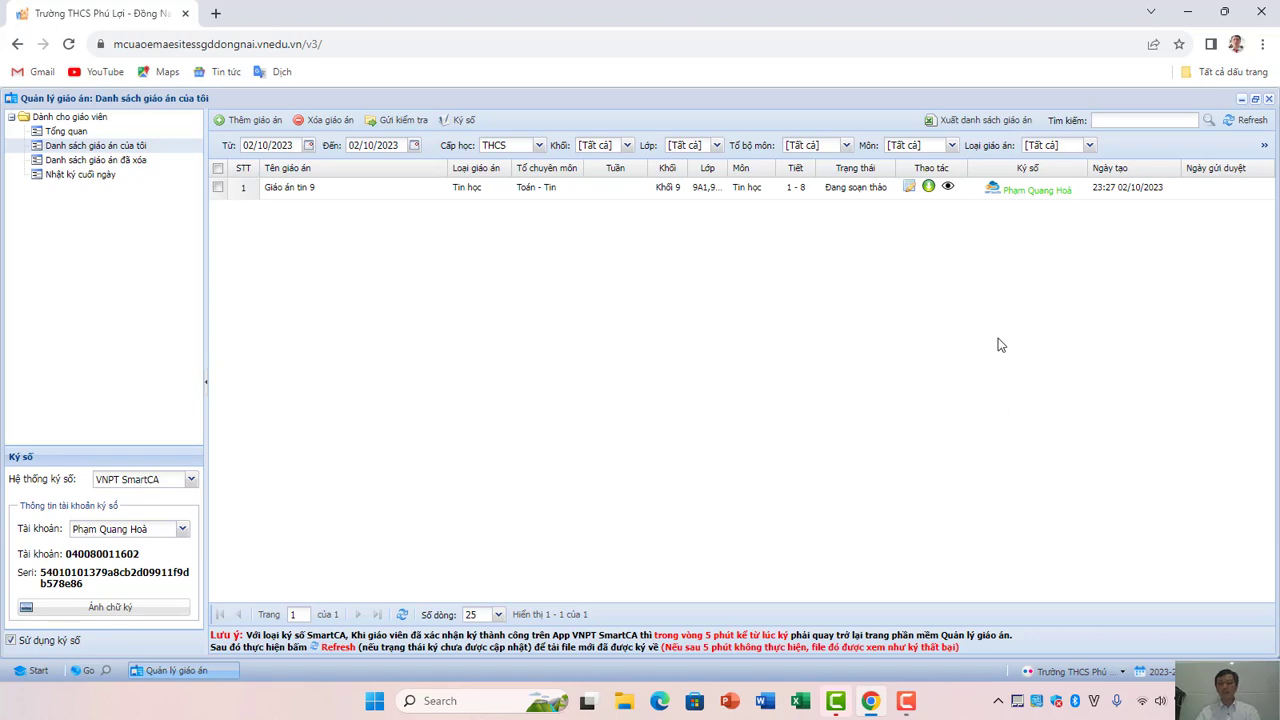
left_click(947, 190)
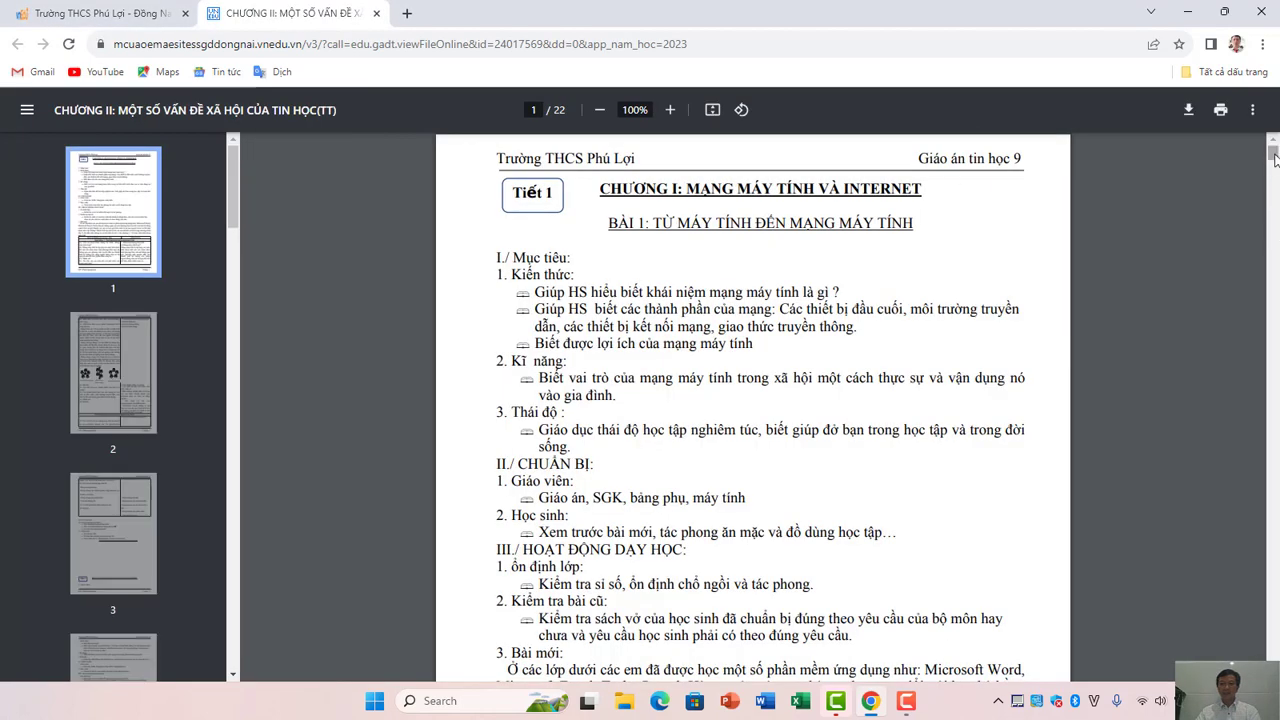
left_click_drag(1275, 158, 1275, 660)
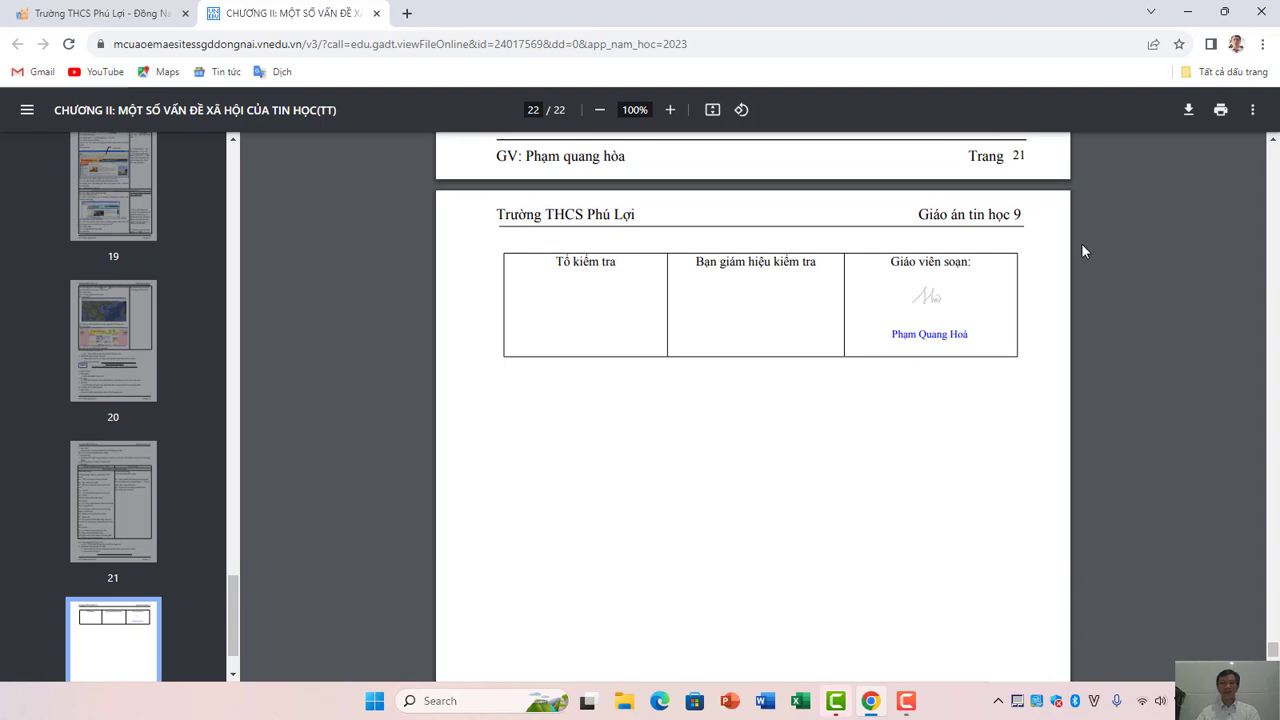
left_click(377, 14)
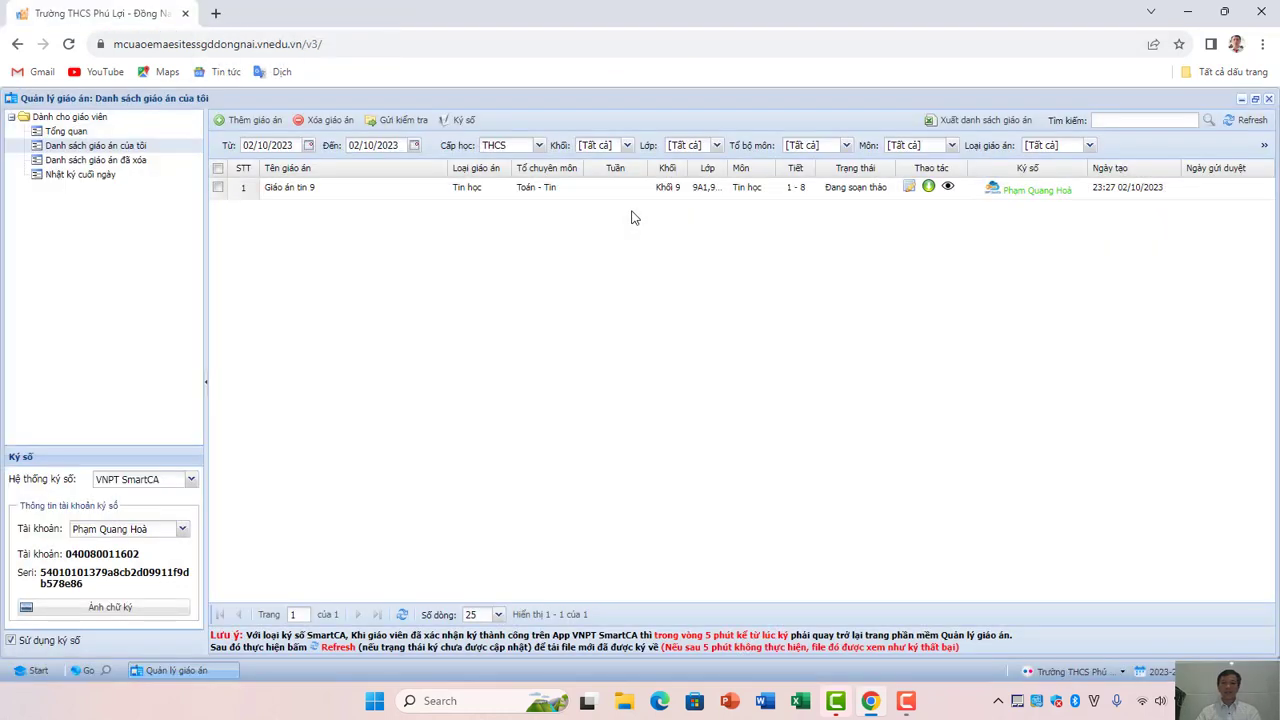